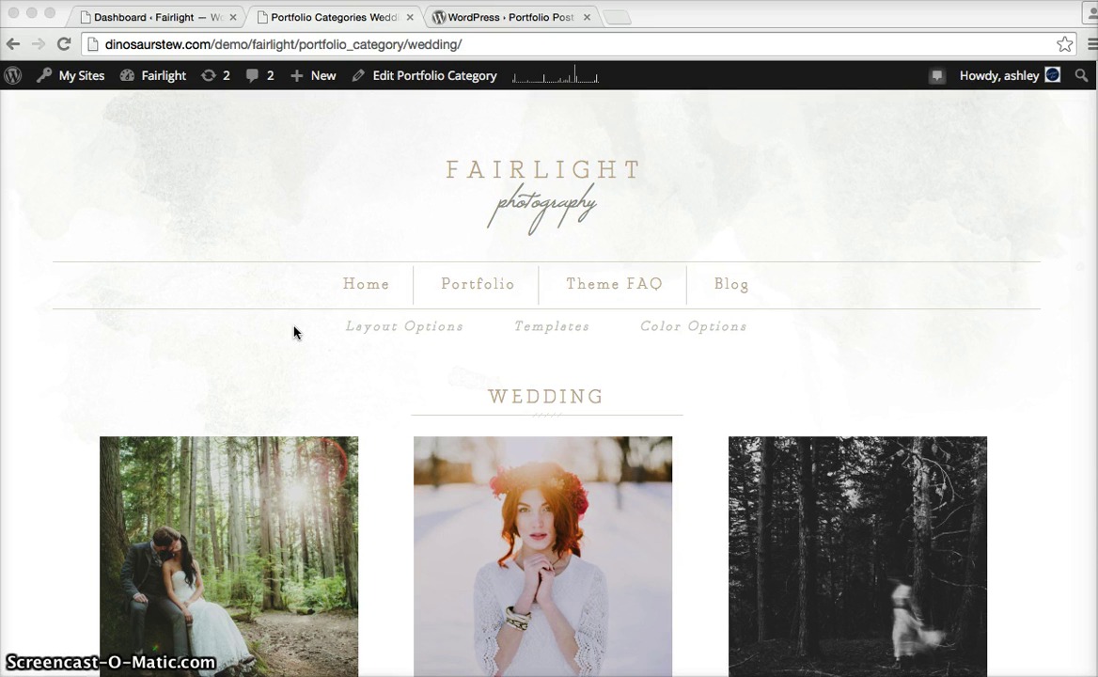
Look over the grid of portfolio items on the site's Wedding category page.
scroll(267, 314, down, 1)
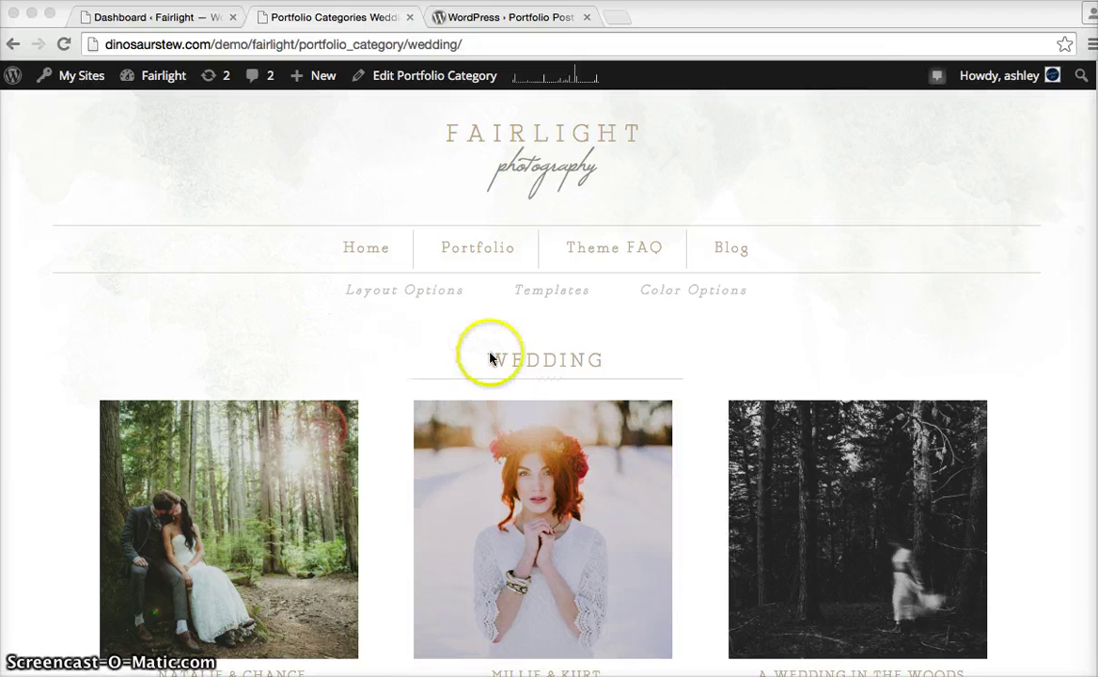
scroll(470, 329, down, 5)
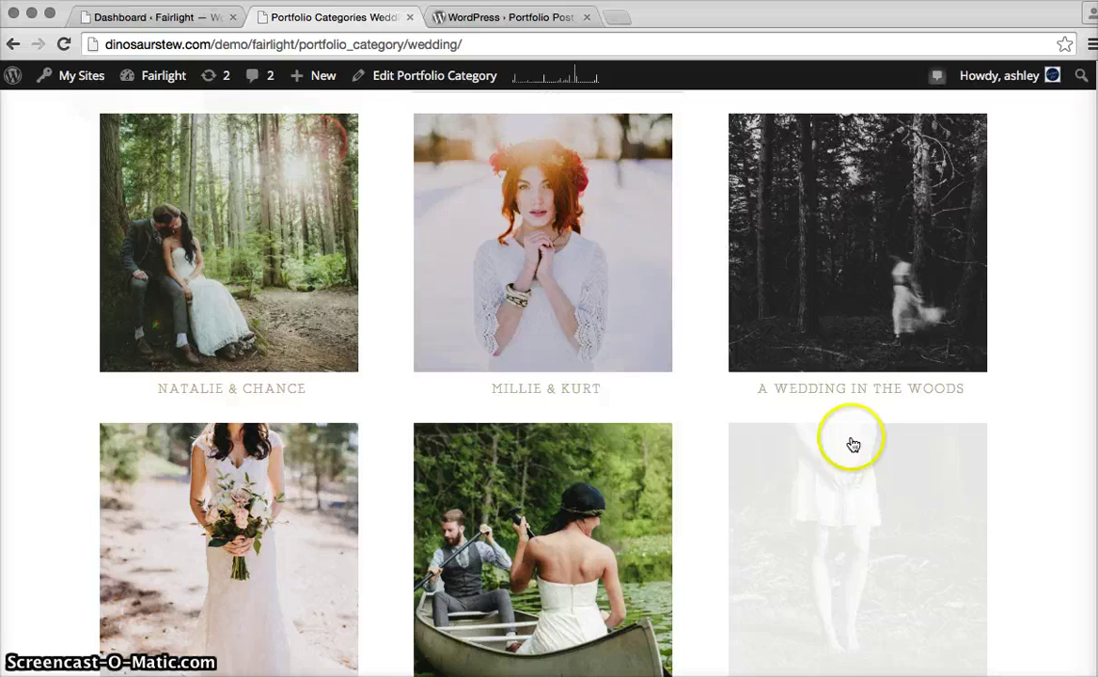
scroll(853, 444, up, 5)
scroll(857, 450, down, 2)
scroll(861, 454, down, 1)
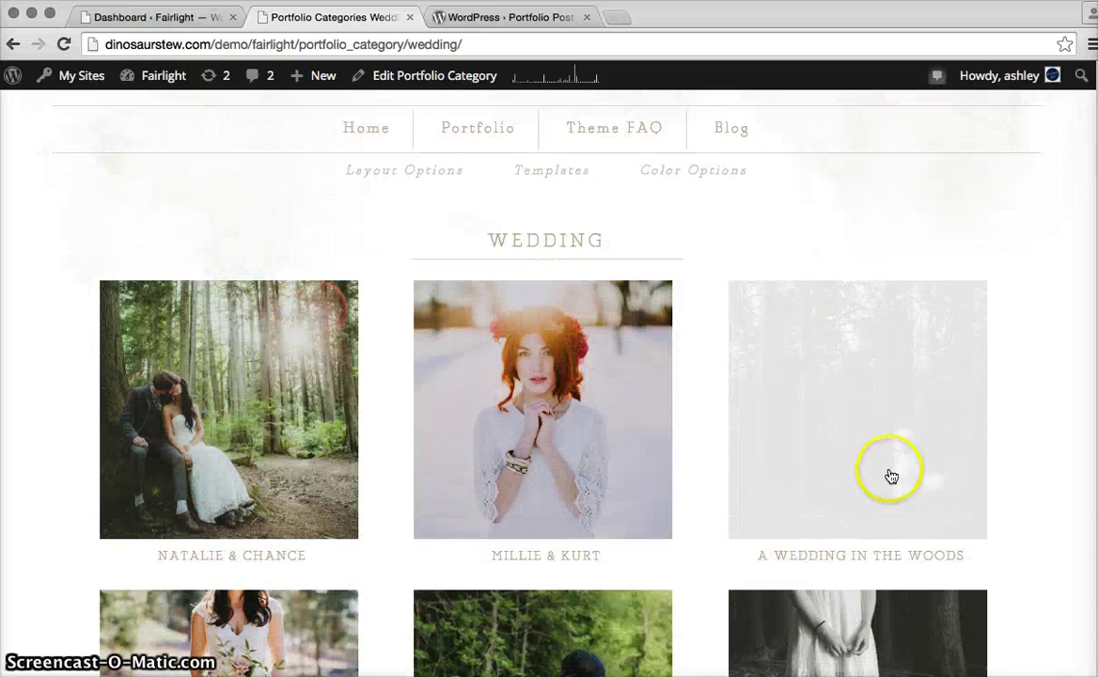
Open the first item in the Wedding portfolio and view its photos down to the link for the neighbouring item.
click(277, 400)
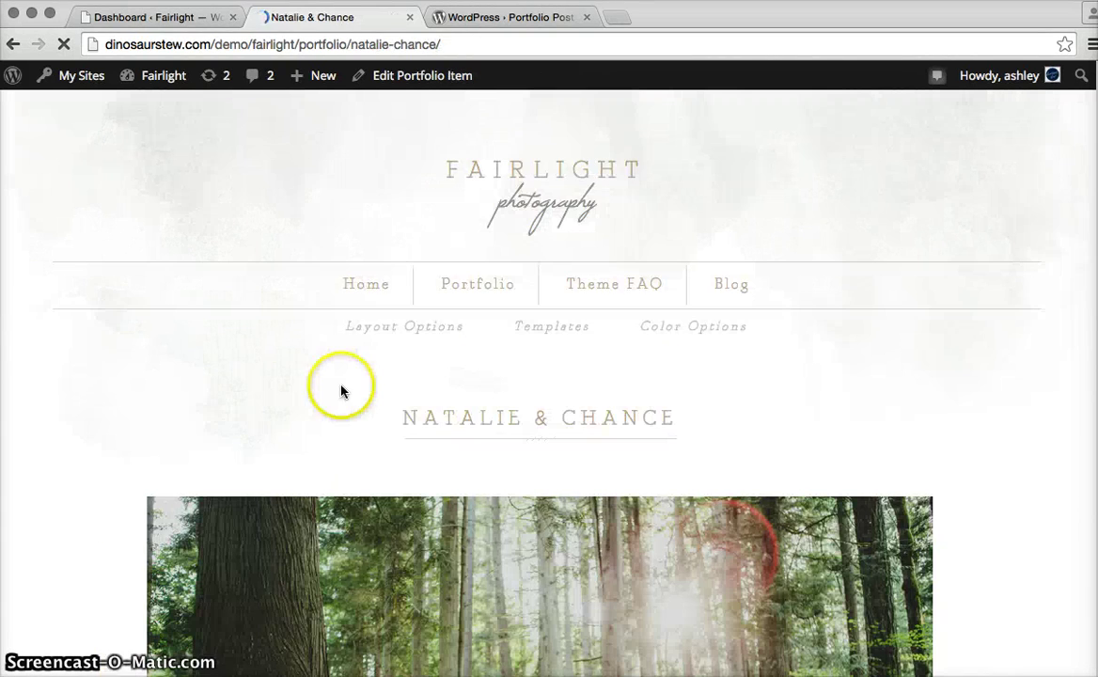
scroll(137, 427, down, 1)
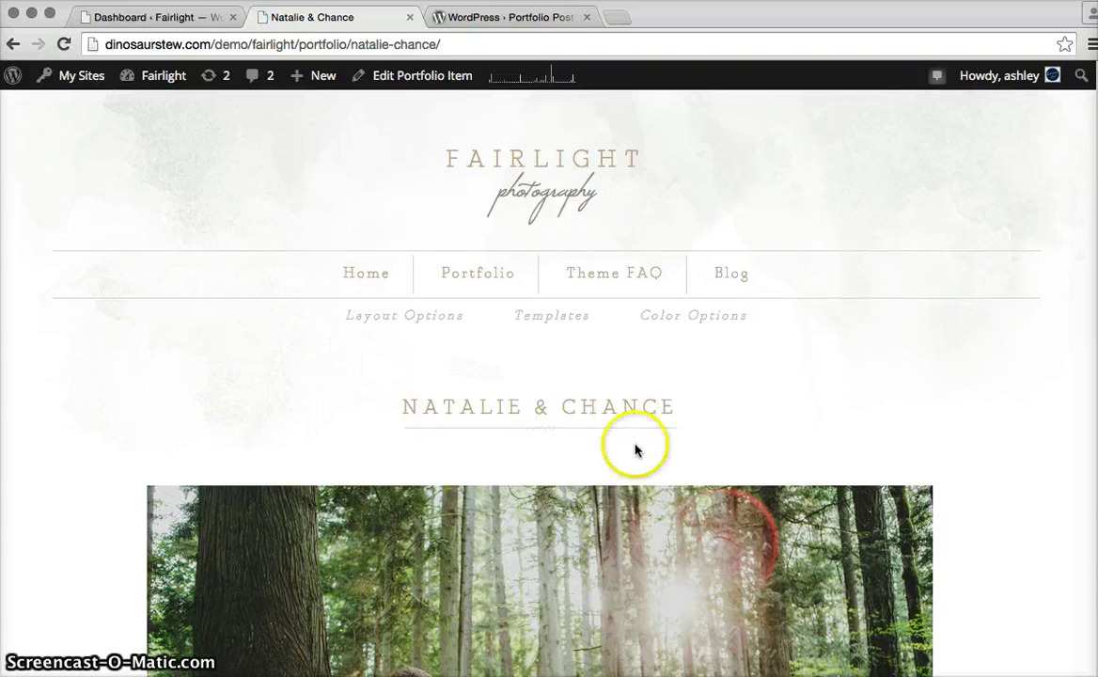
scroll(631, 447, down, 3)
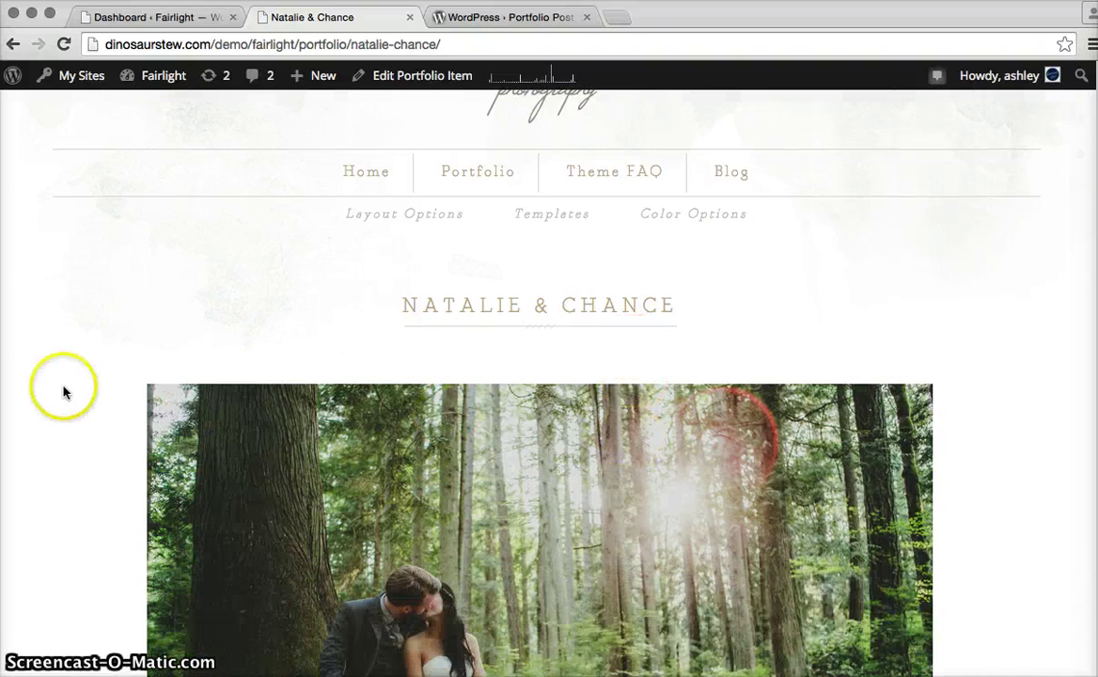
scroll(66, 385, down, 10)
scroll(503, 345, down, 20)
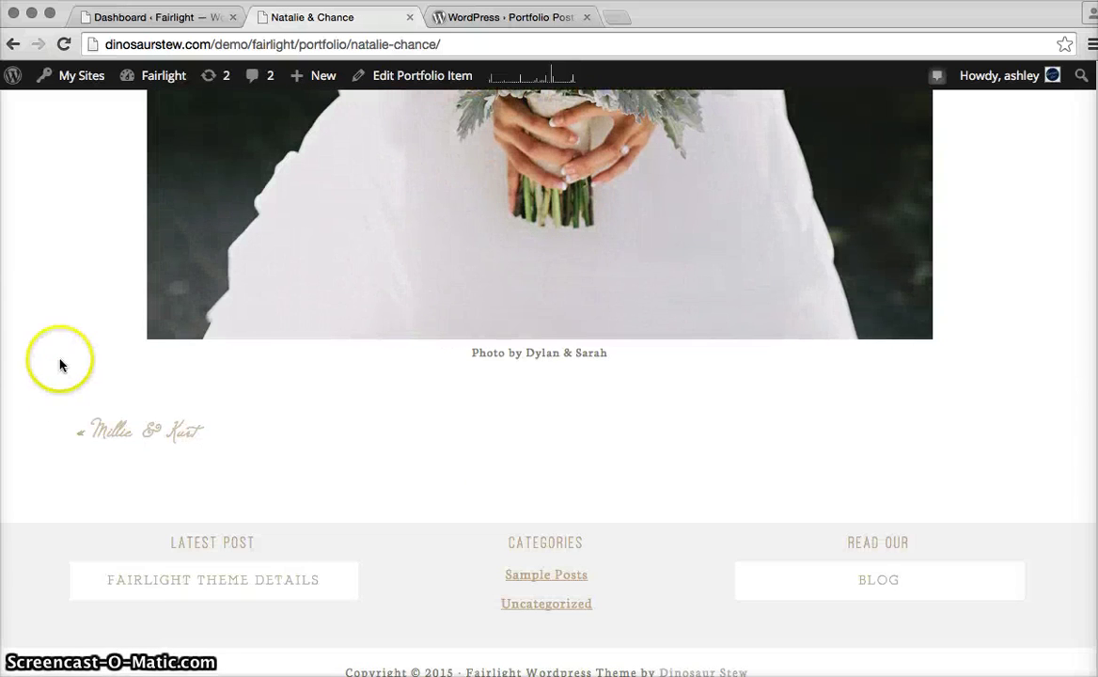
Follow the previous-item links through to A Wedding in the Woods, and return to the Wedding portfolio category.
click(108, 441)
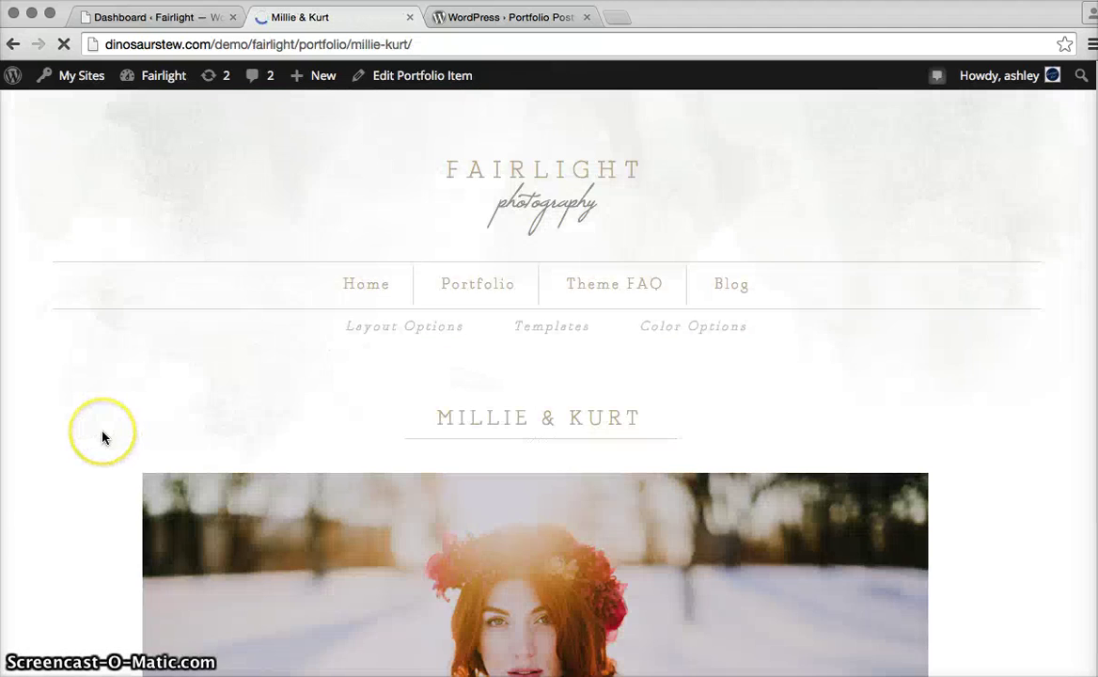
scroll(102, 437, down, 20)
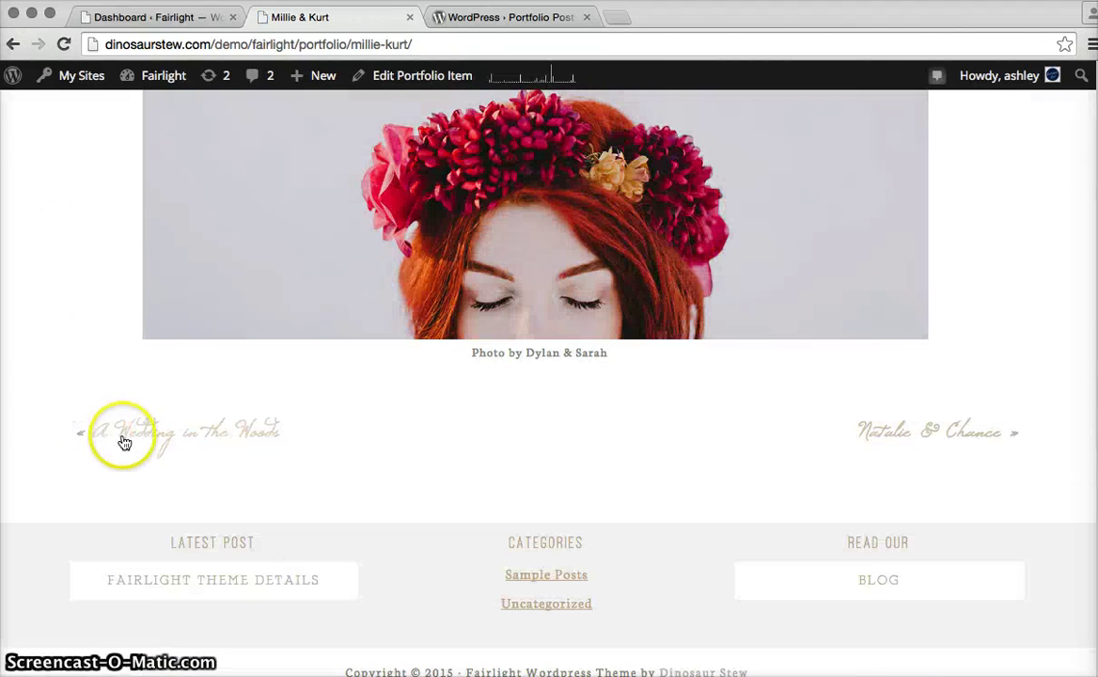
click(173, 447)
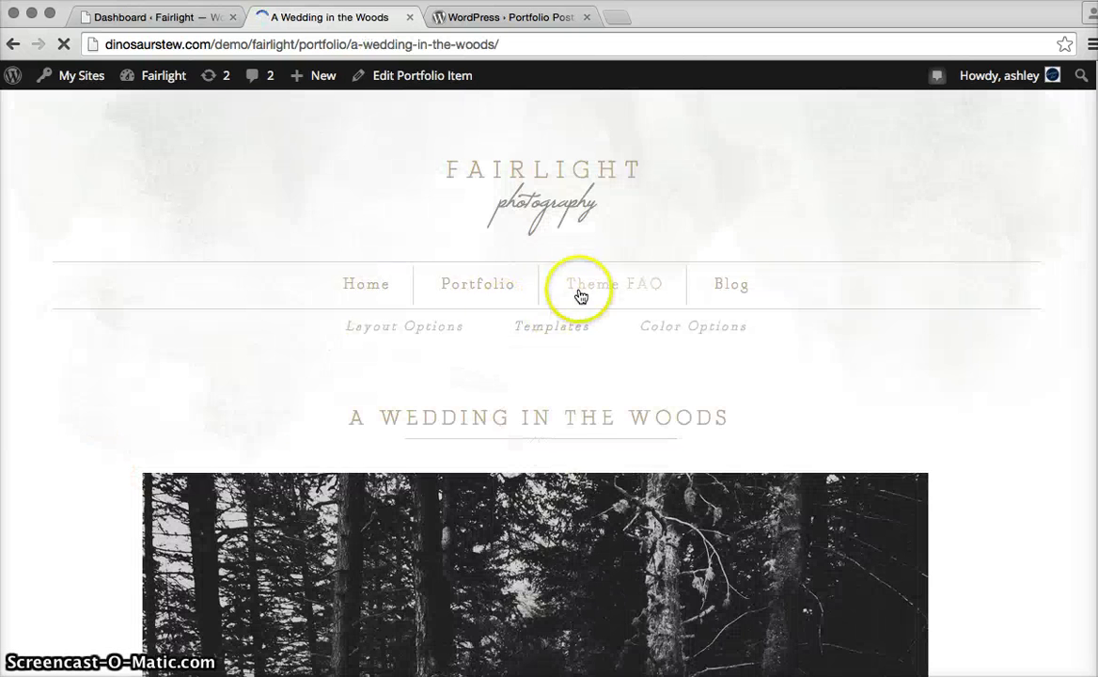
mouse_move(453, 286)
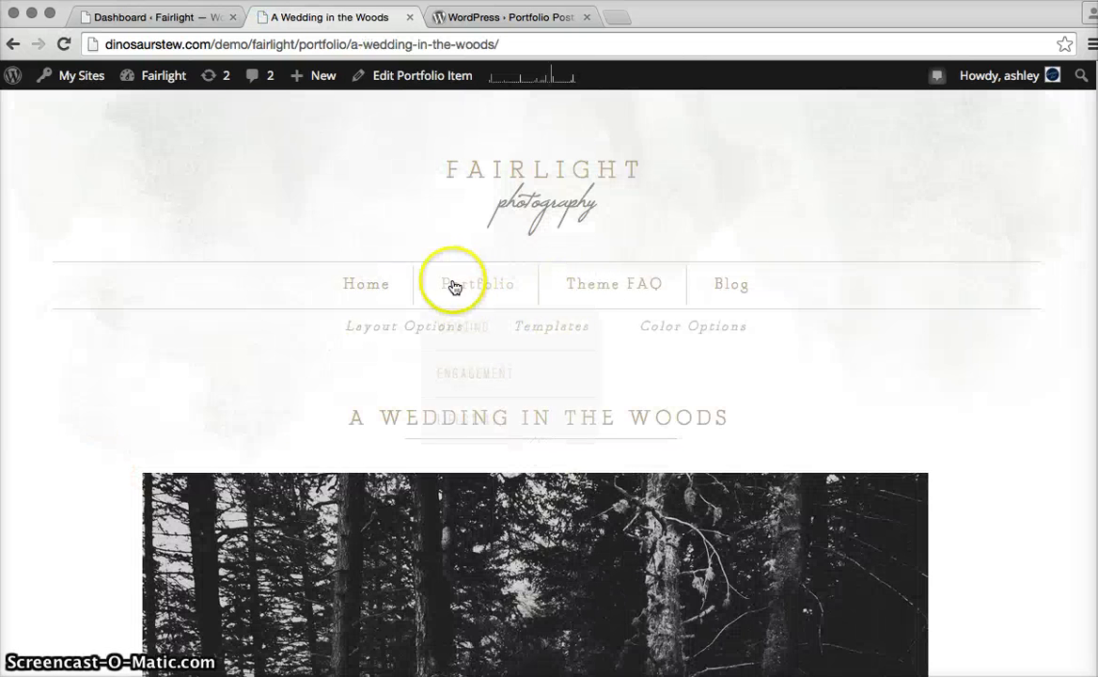
click(465, 327)
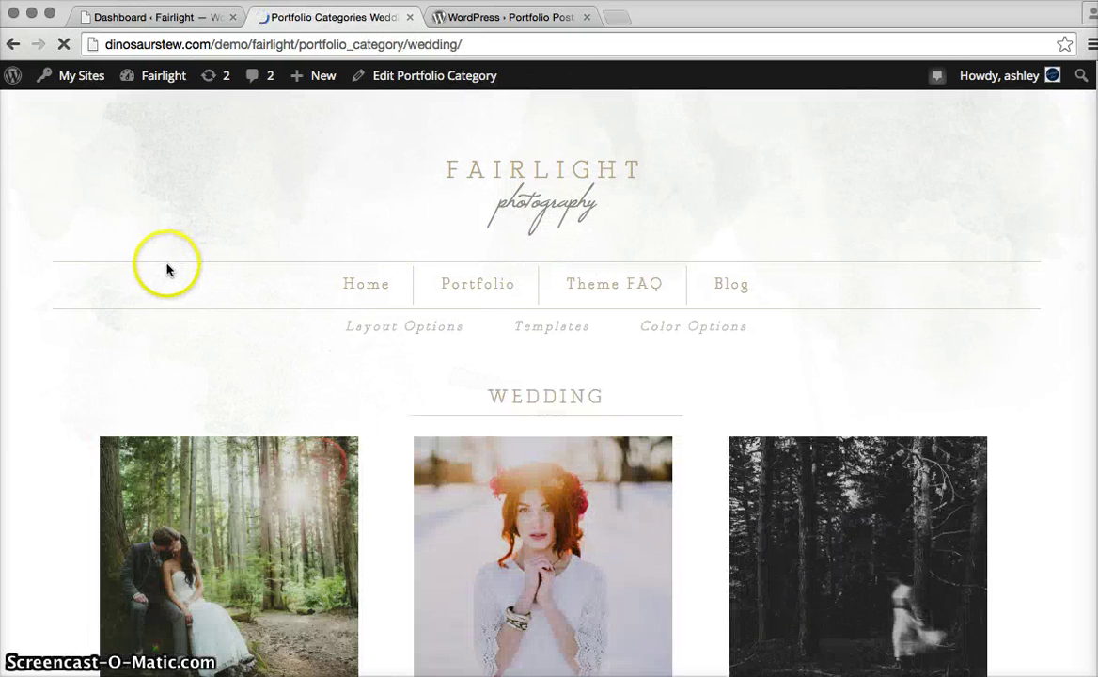
View the site's WordPress dashboard and the Portfolio Post Type plugin page on wordpress.org.
click(150, 16)
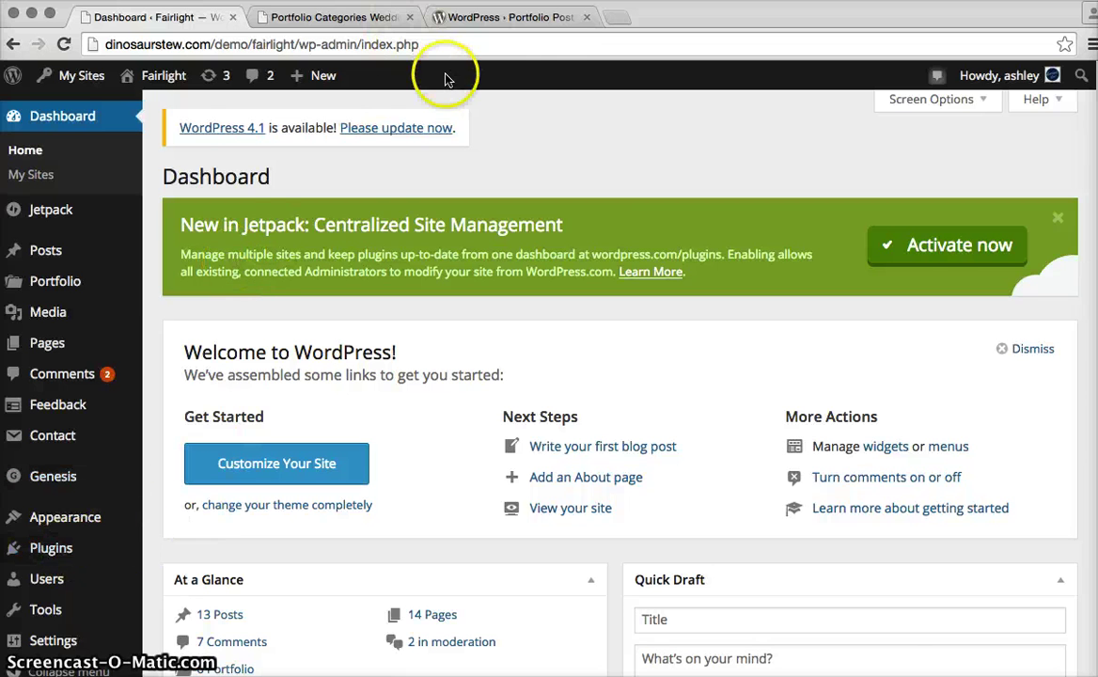
click(517, 19)
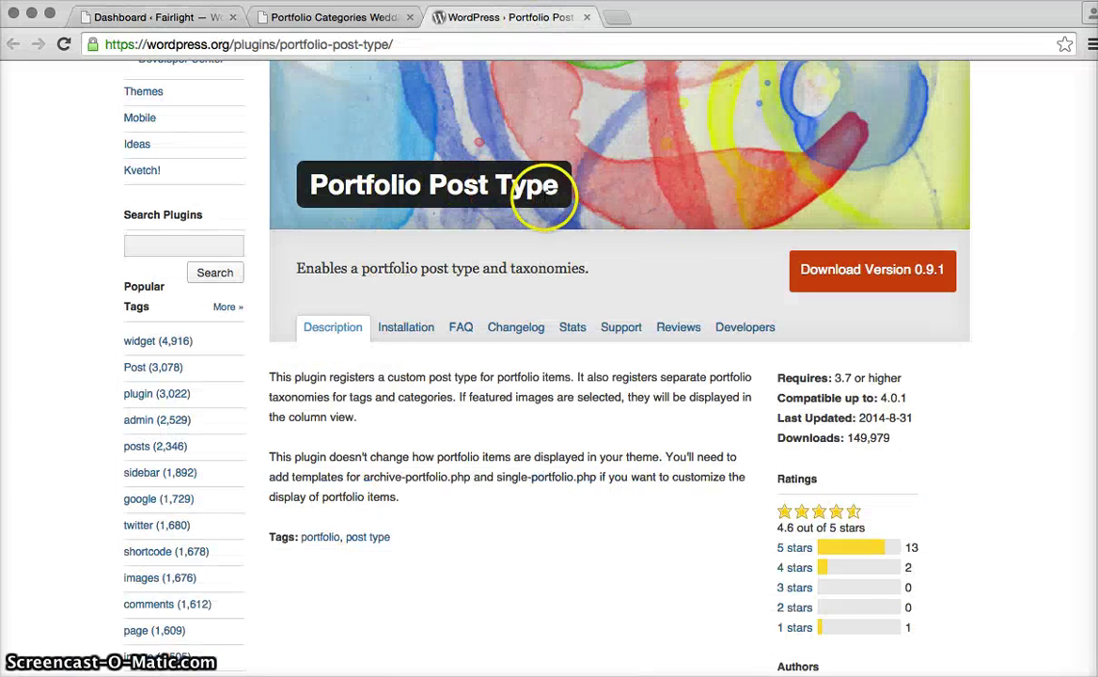
Return to the WordPress dashboard and open the Portfolio Categories management page.
click(164, 19)
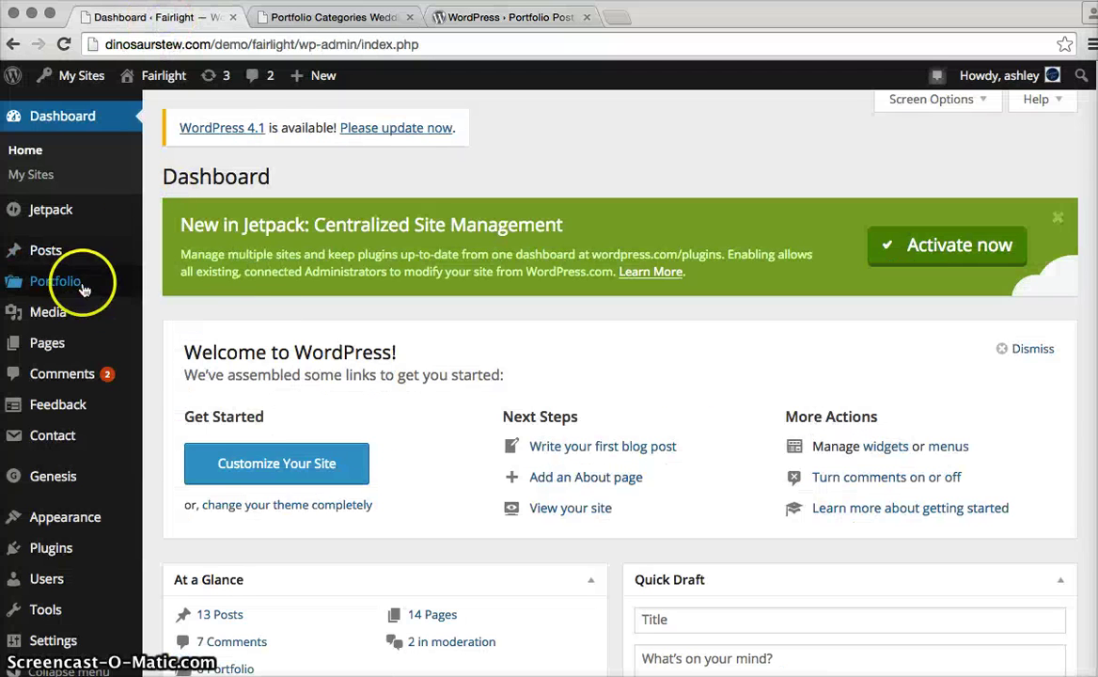
mouse_move(31, 292)
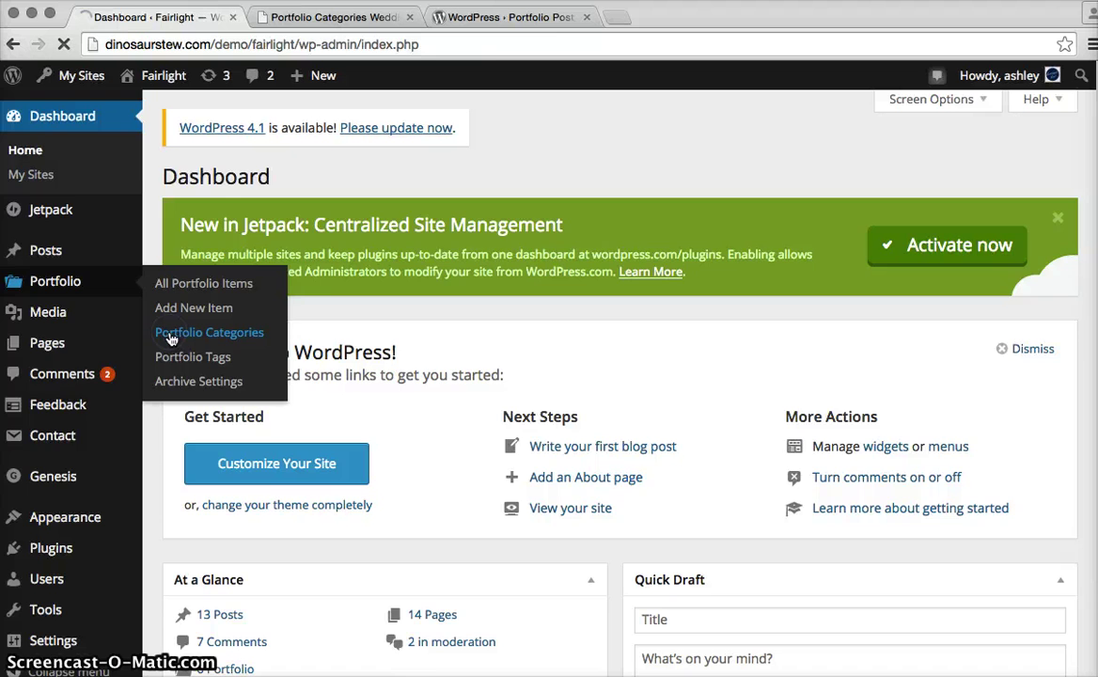
scroll(460, 282, down, 1)
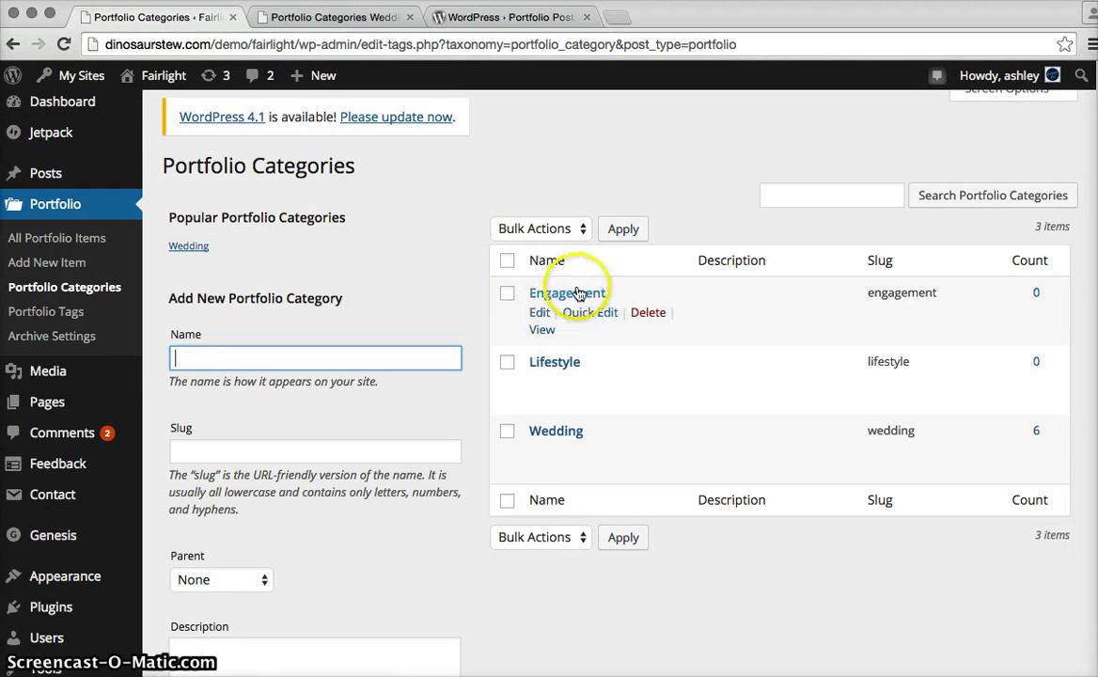
mouse_move(563, 374)
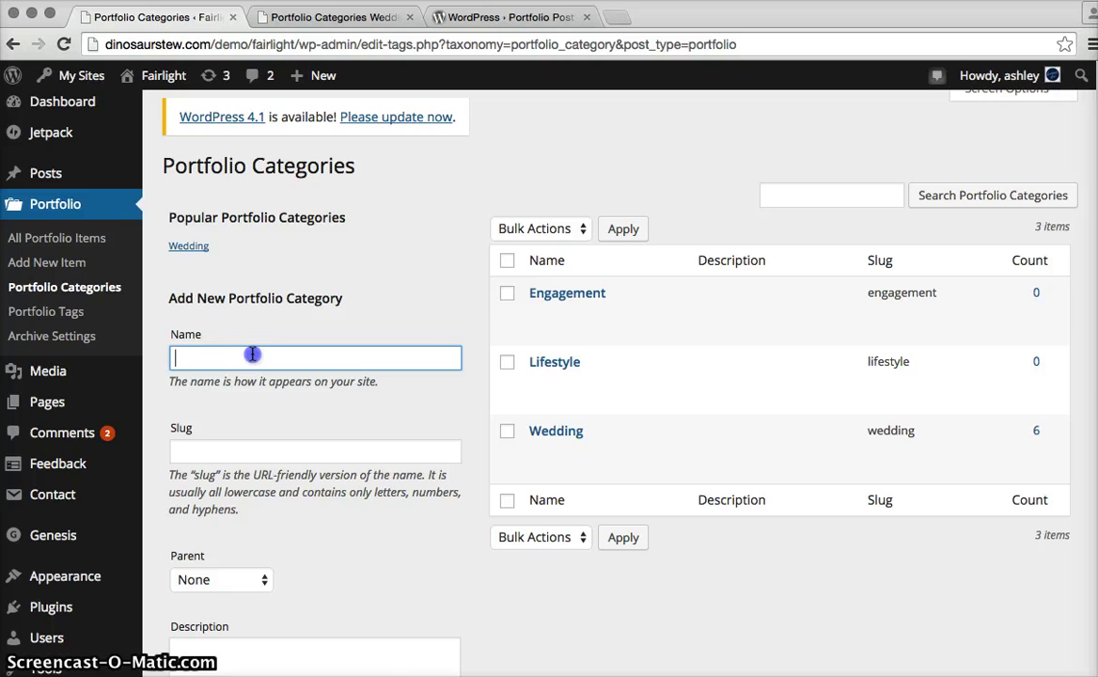
Enter Sample as the name of a new portfolio category and review its Slug and Parent options without adding it.
scroll(416, 311, down, 1)
scroll(417, 311, down, 2)
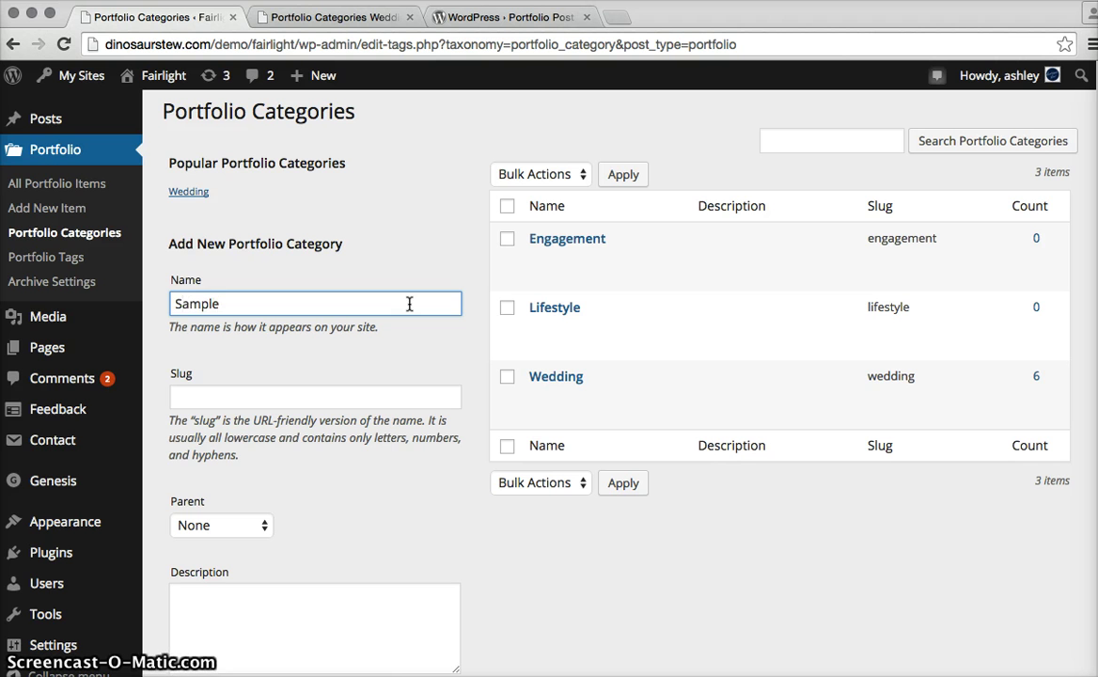
click(380, 390)
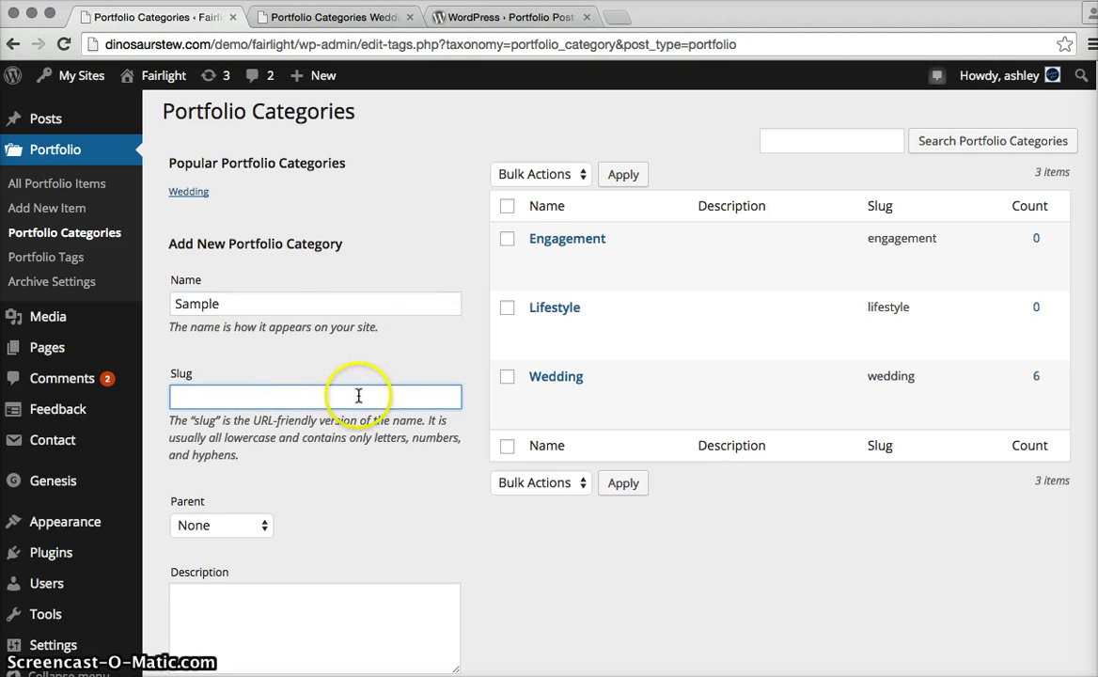
scroll(413, 399, down, 5)
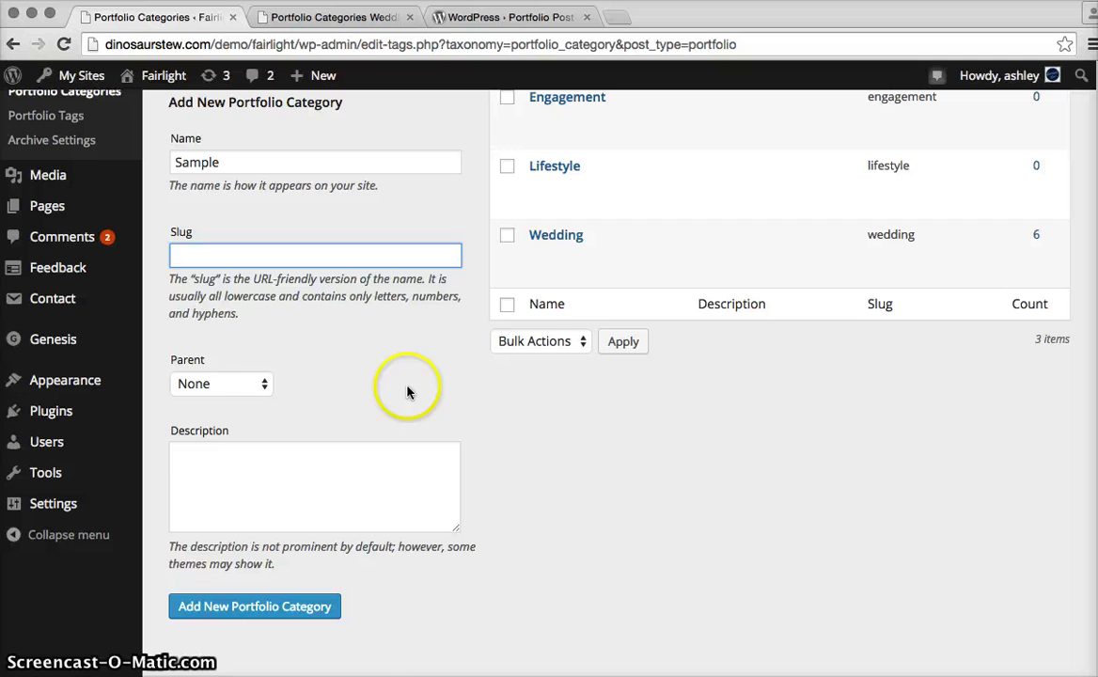
click(259, 383)
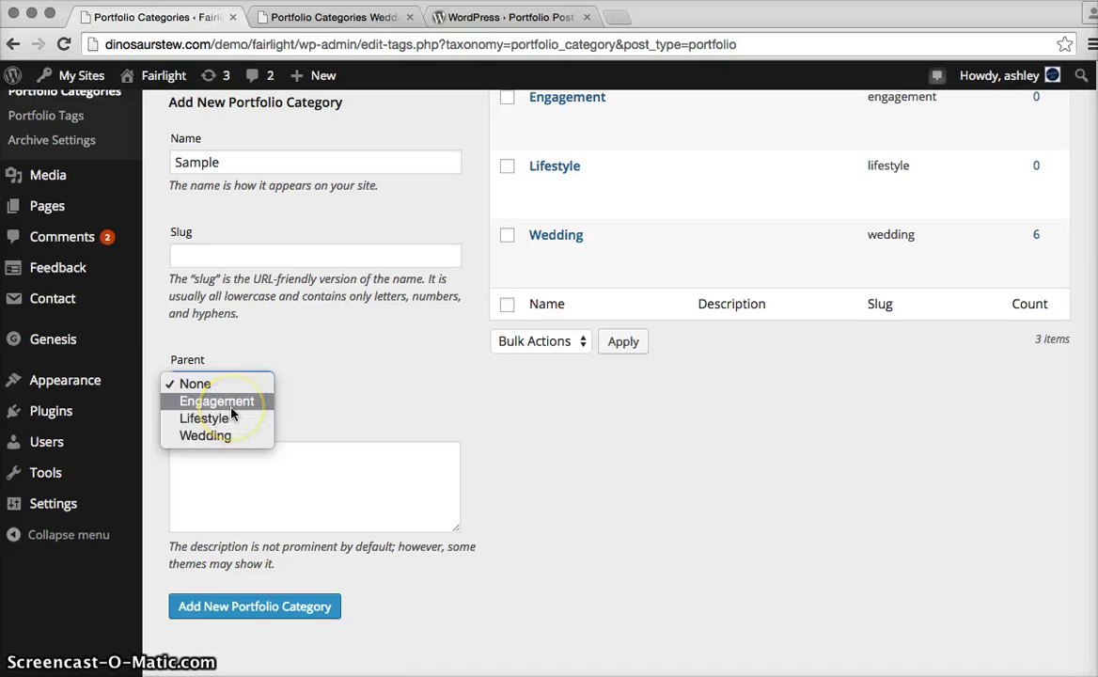
click(387, 409)
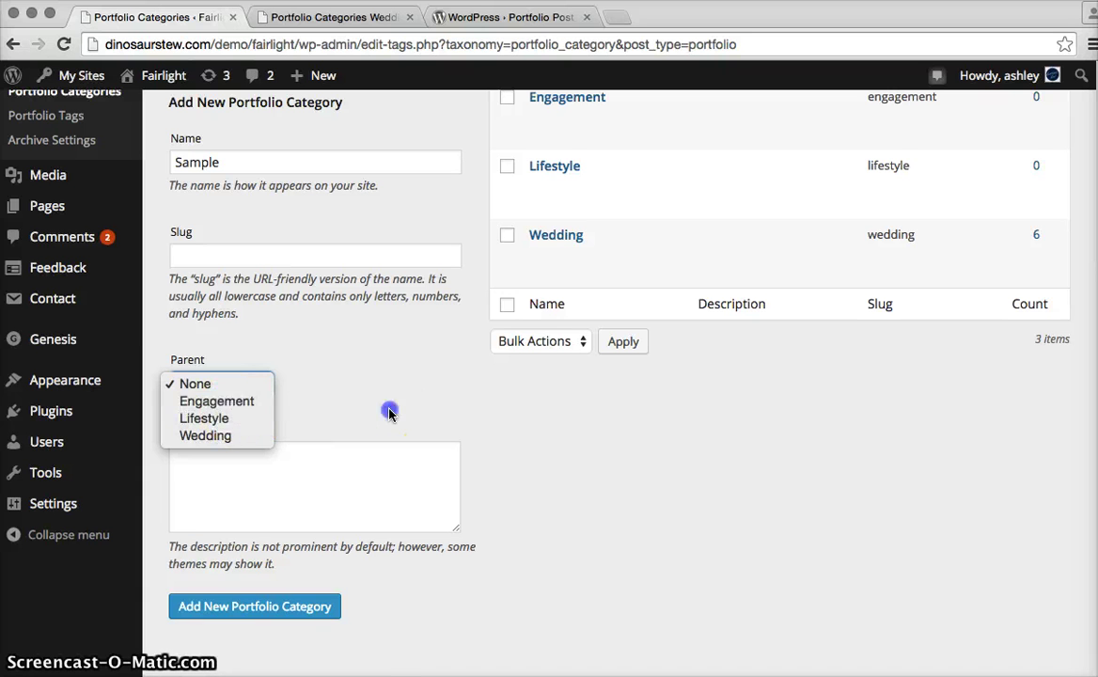
scroll(321, 443, up, 2)
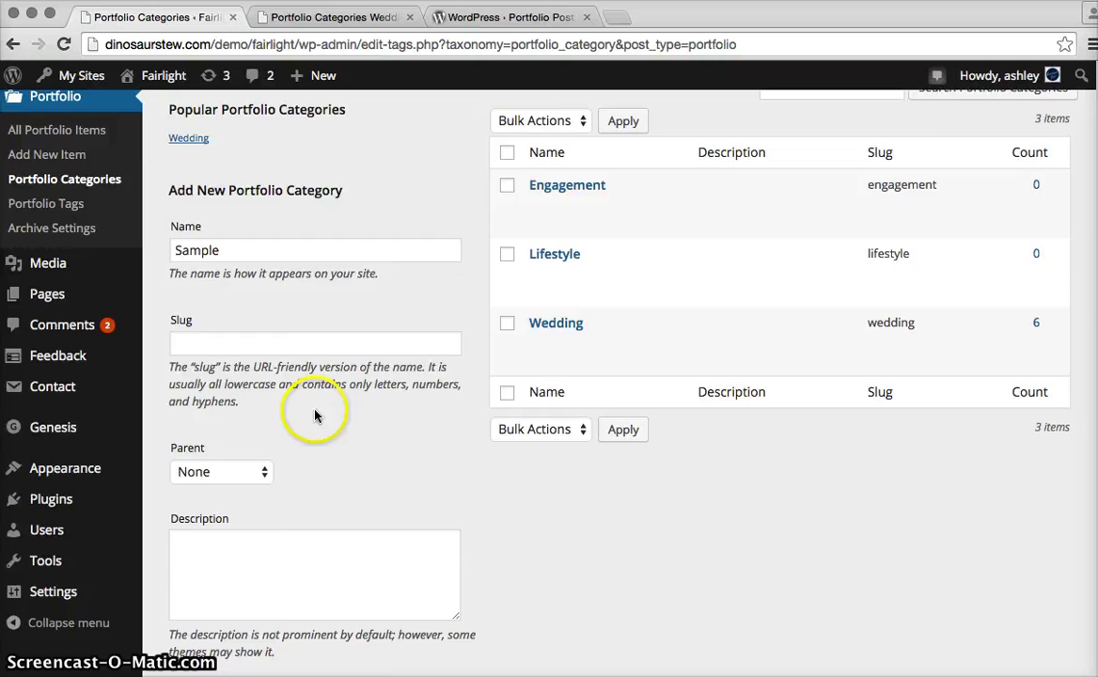
scroll(314, 412, down, 2)
scroll(391, 498, up, 3)
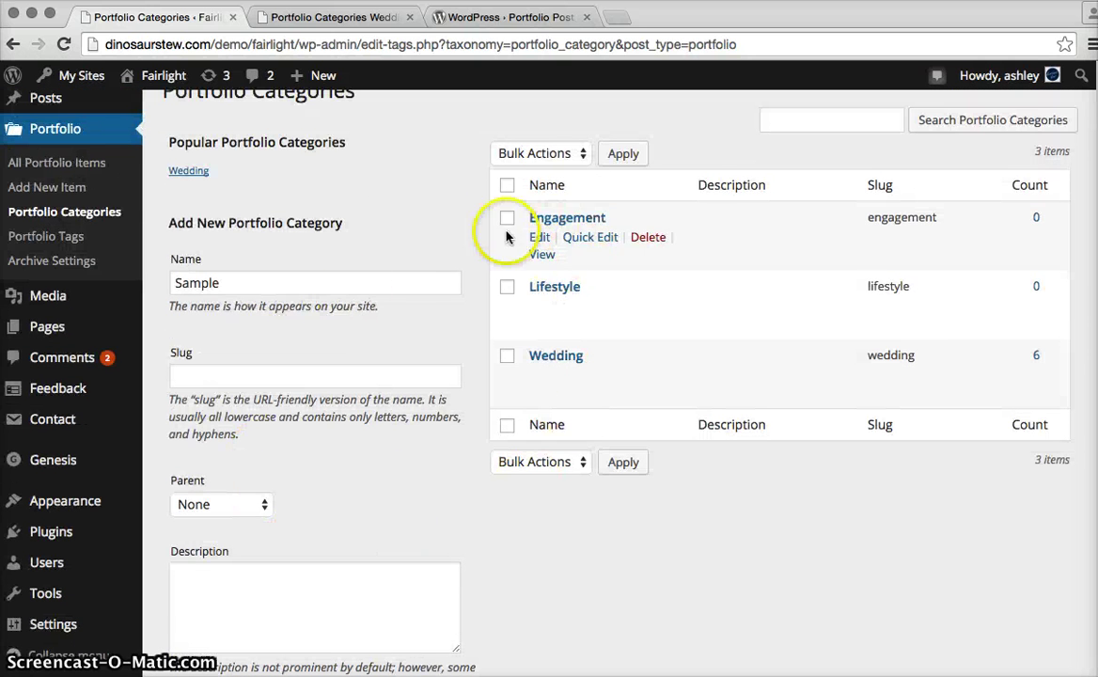
Open the Engagement portfolio category for editing and bring up its Portfolio Category Archive Settings.
mouse_move(706, 343)
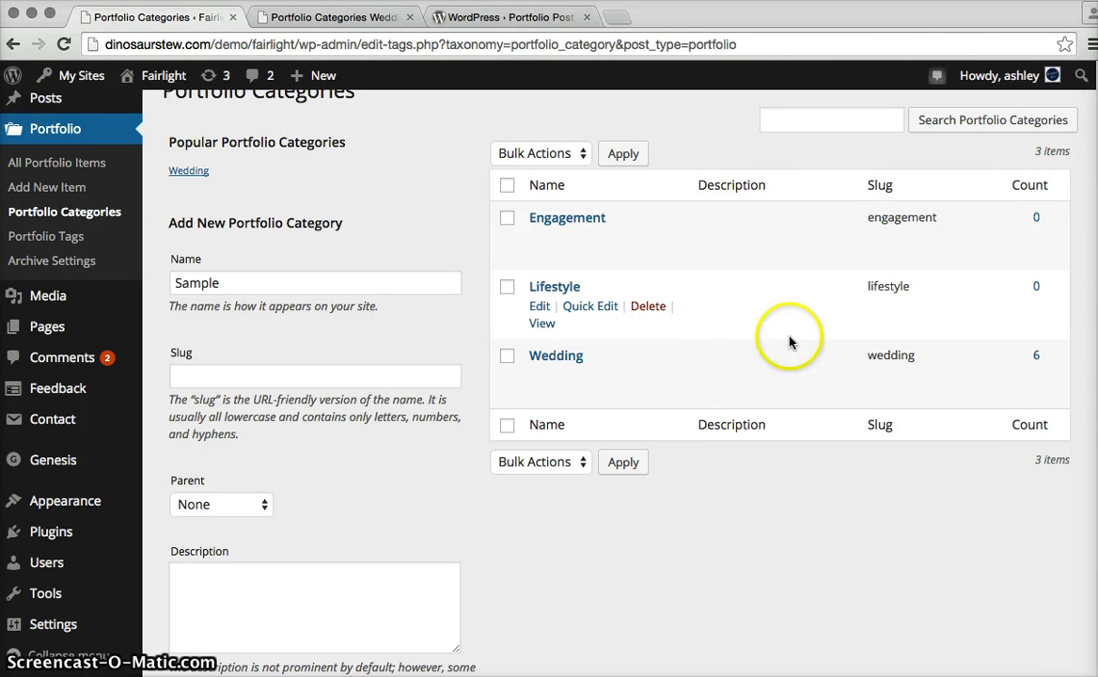
mouse_move(508, 244)
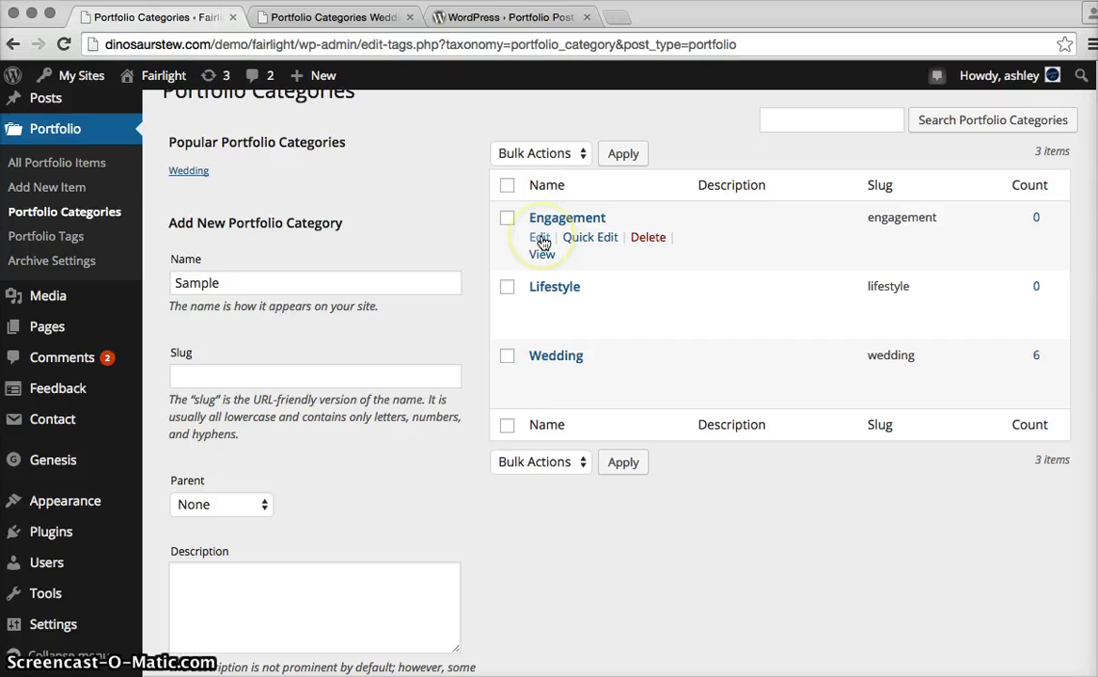
click(541, 239)
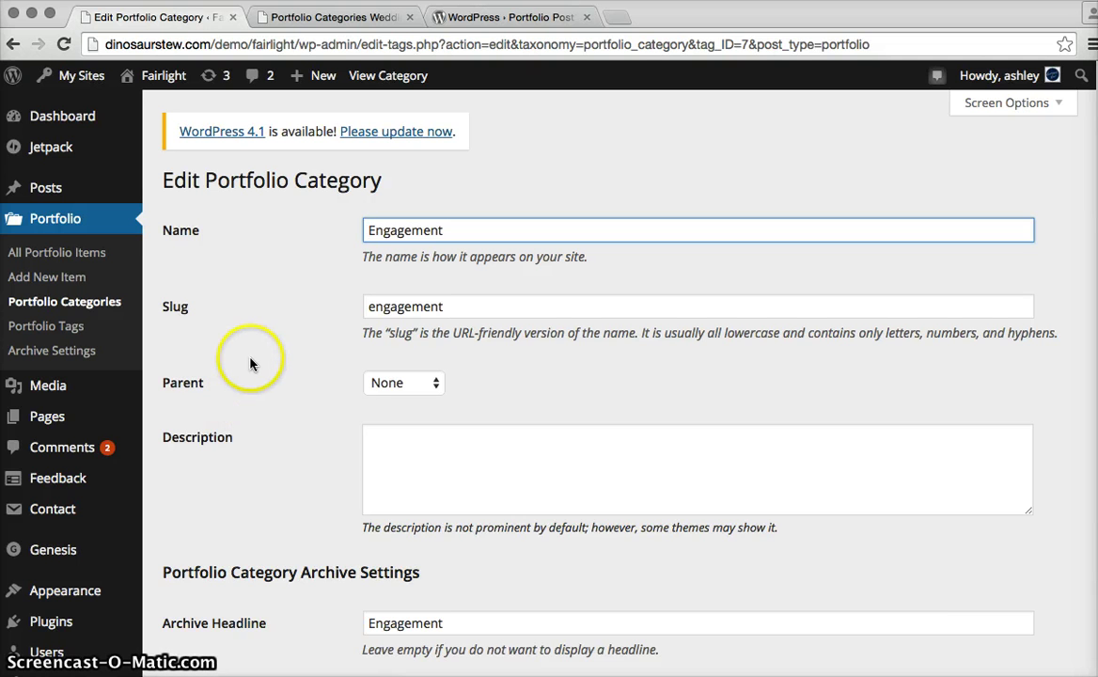
scroll(254, 360, down, 4)
scroll(254, 361, down, 2)
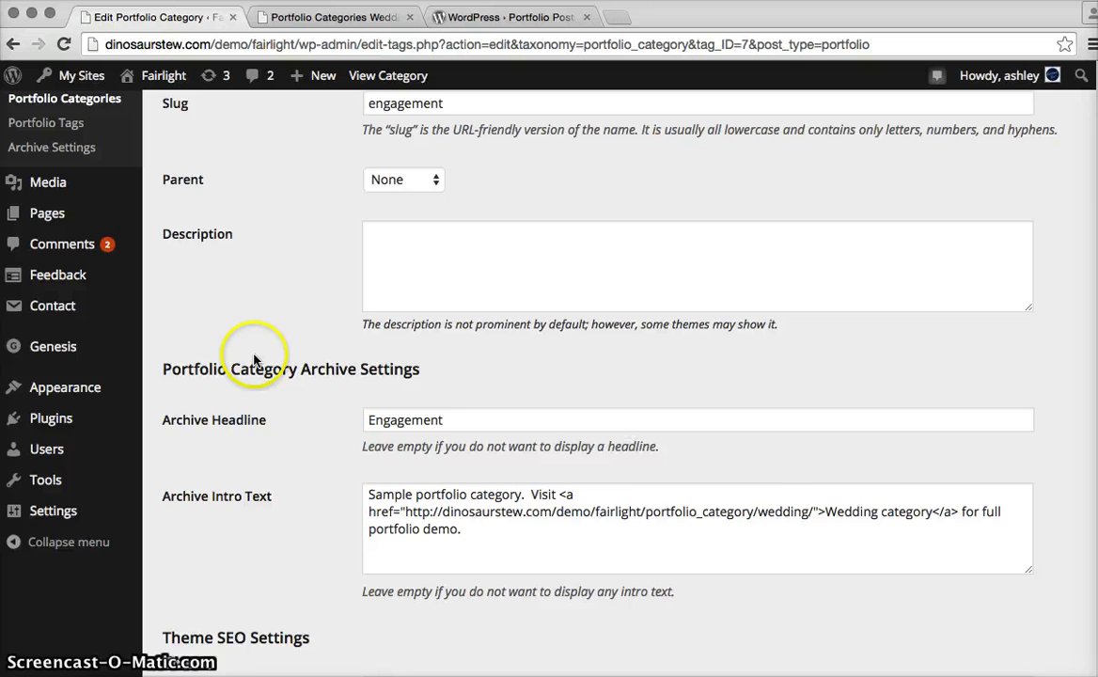
scroll(227, 355, down, 1)
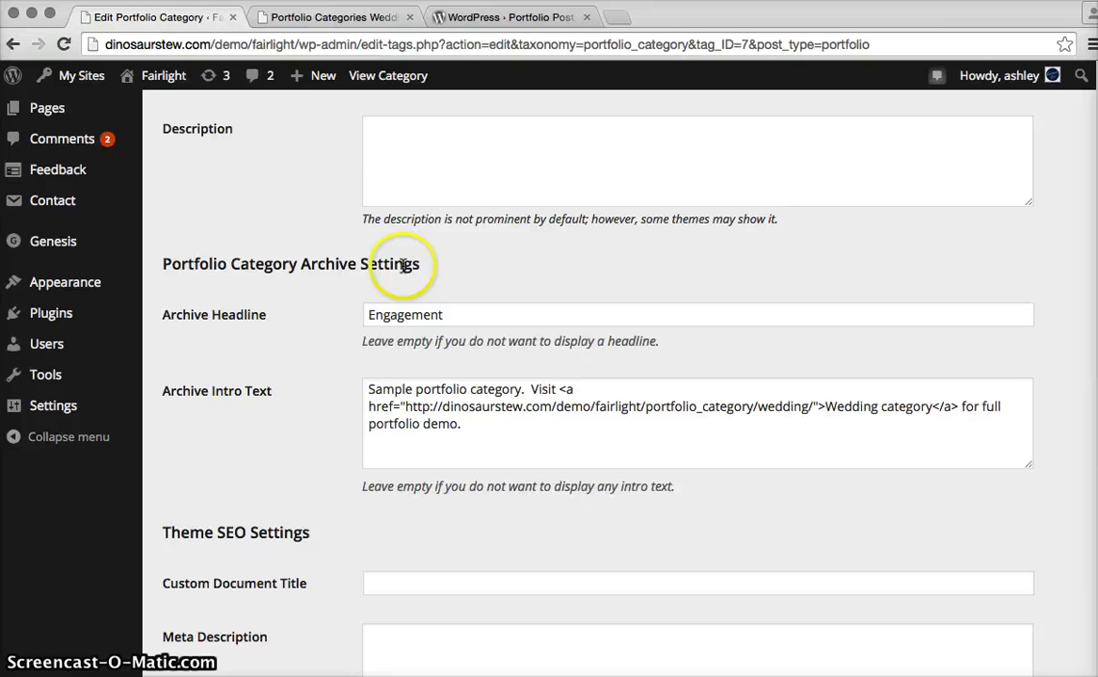
Open the Engagement portfolio category on the live site and examine its headline.
click(322, 19)
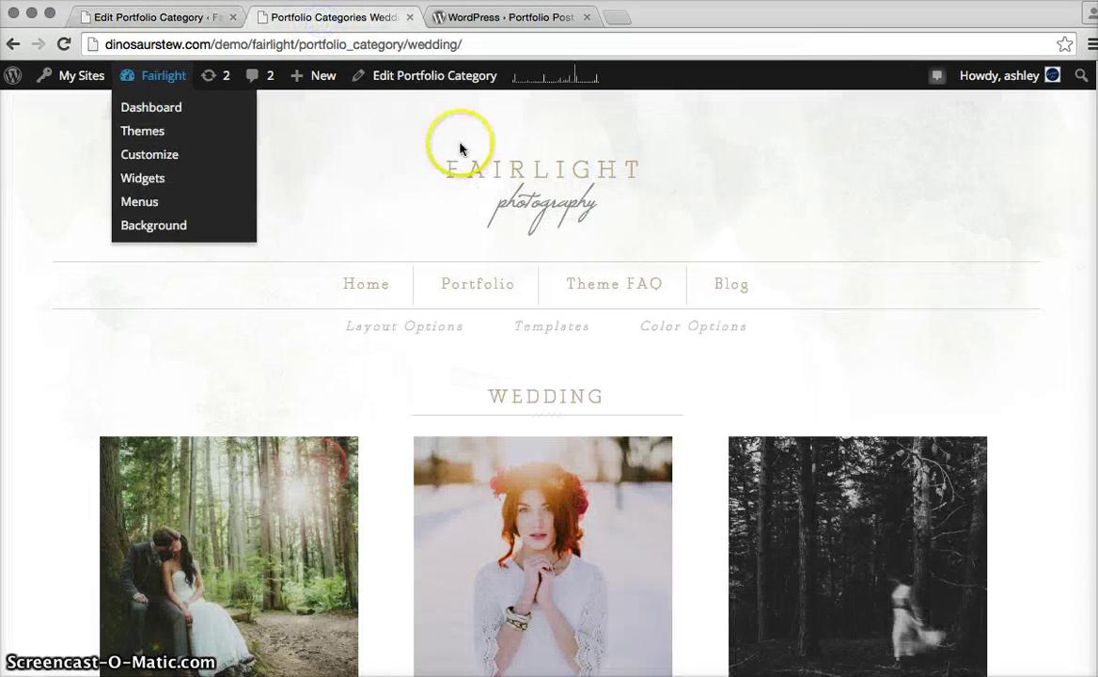
mouse_move(485, 287)
click(484, 384)
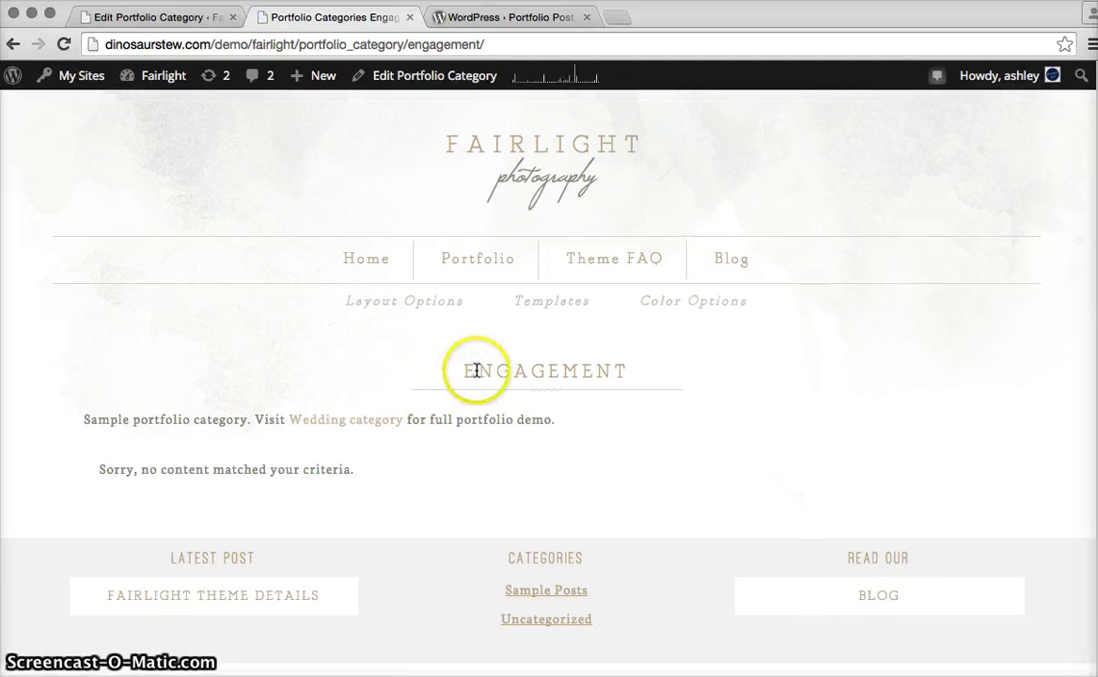
drag(463, 371, 628, 369)
Go back to editing the Engagement category and inspect its Archive Headline and Archive Intro Text.
click(167, 17)
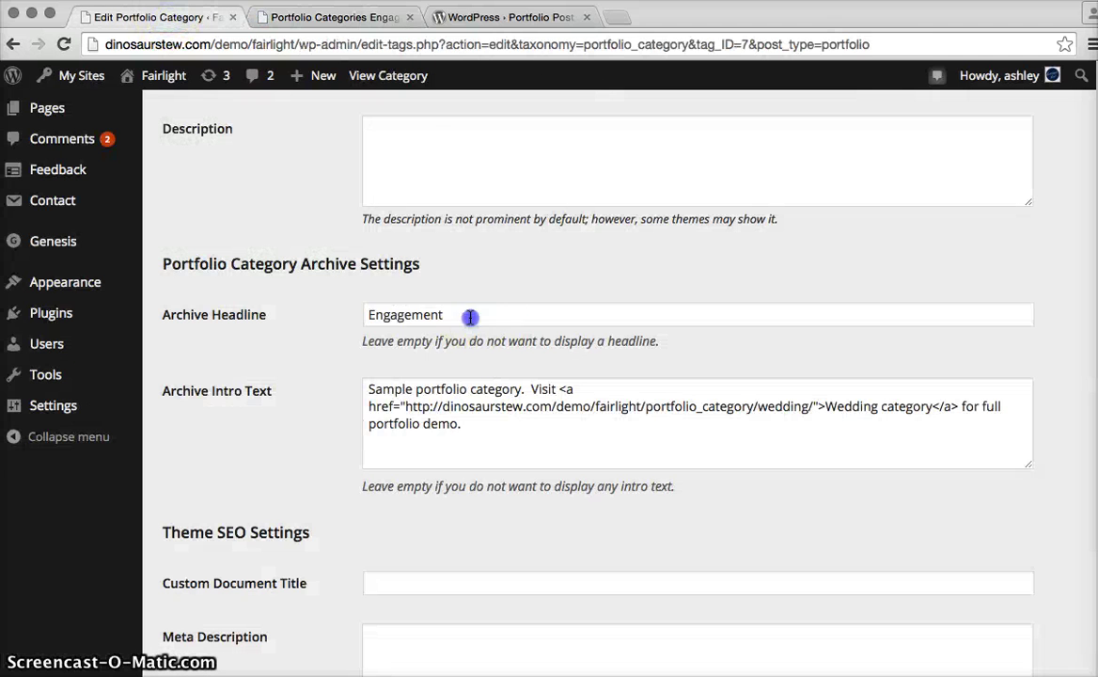
drag(468, 314, 343, 314)
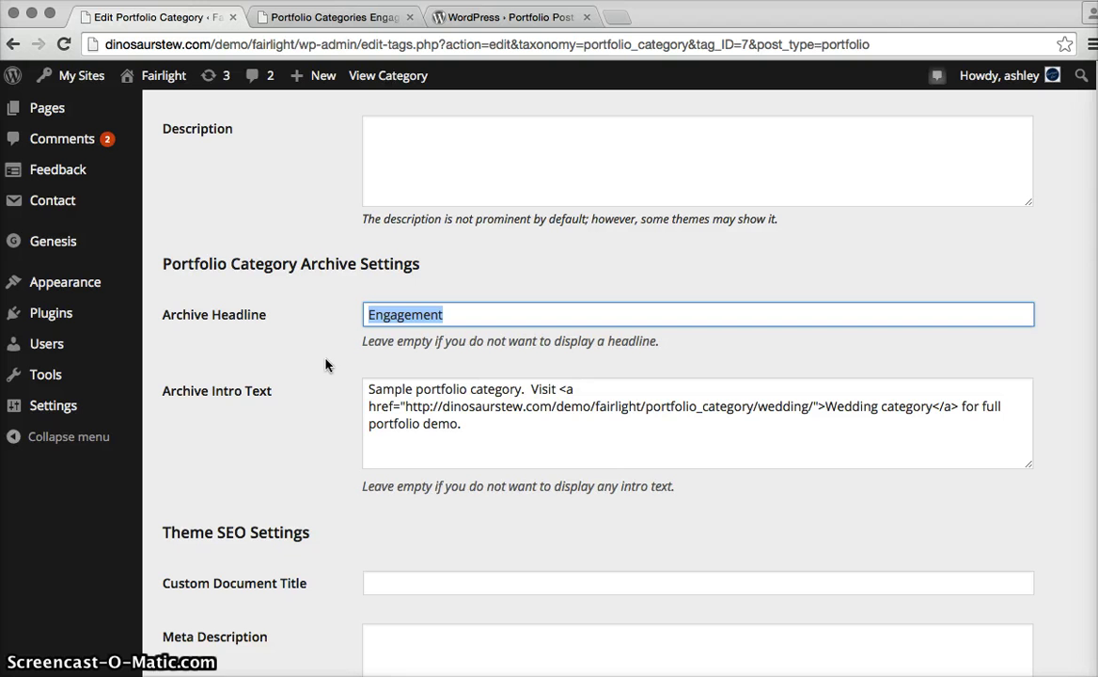
click(476, 448)
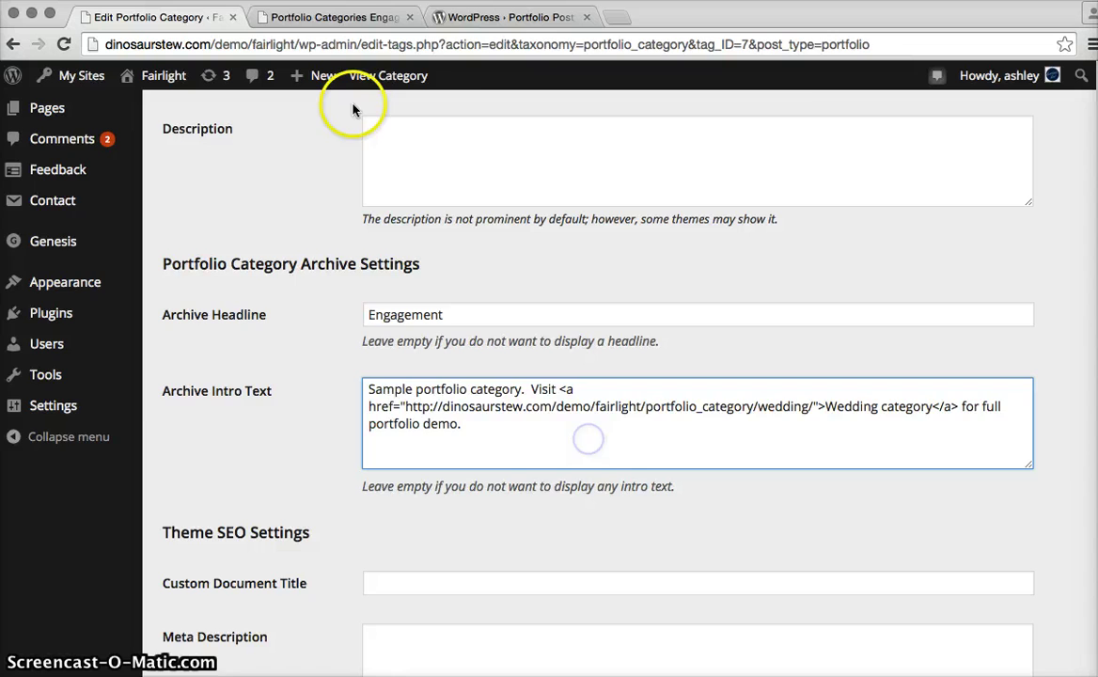
Check the Engagement category's intro text on the live site, and save the category's settings.
click(348, 18)
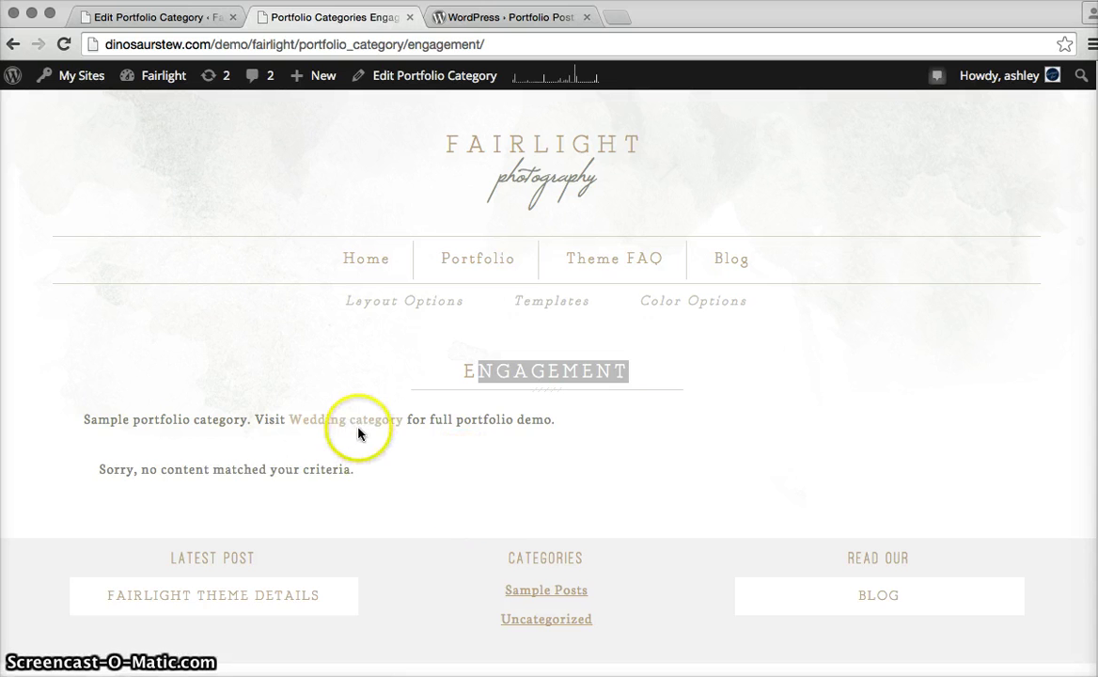
click(179, 28)
scroll(331, 196, down, 10)
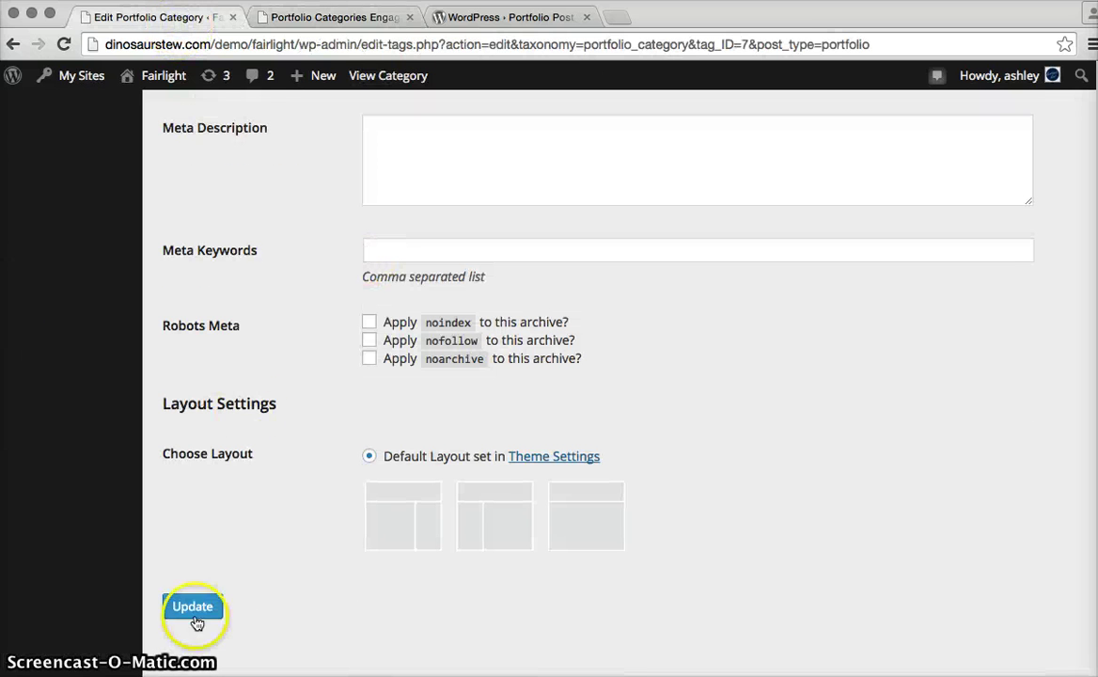
click(194, 613)
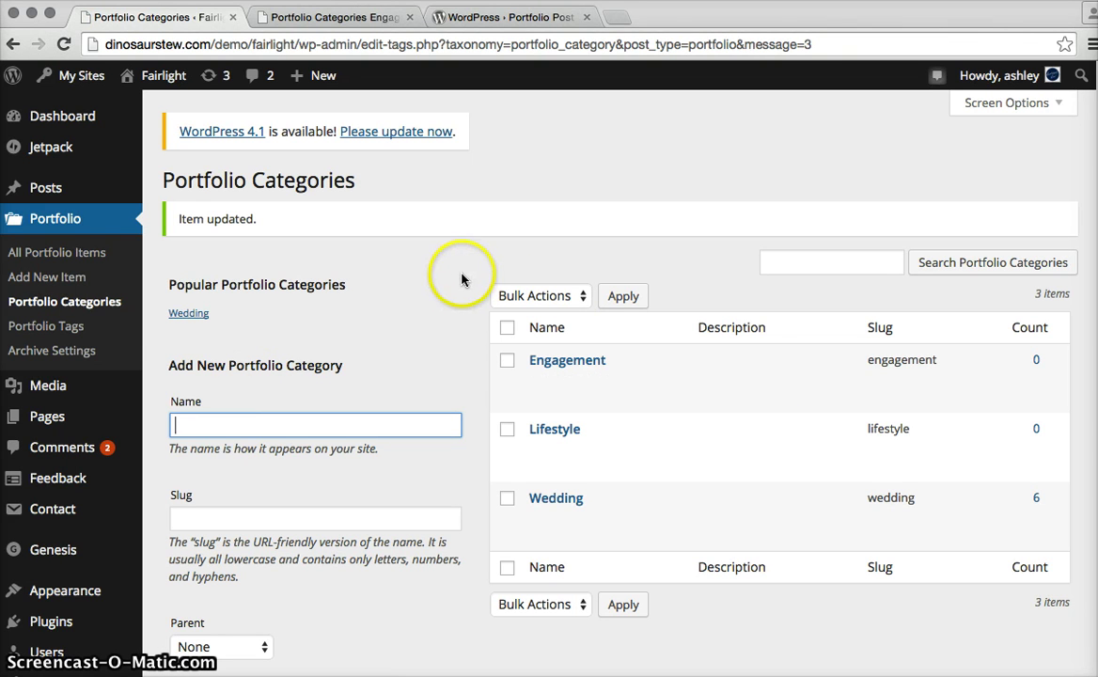
Create a new portfolio item titled "Sample Portfolio Page #1" and assign it to the Lifestyle category.
click(62, 281)
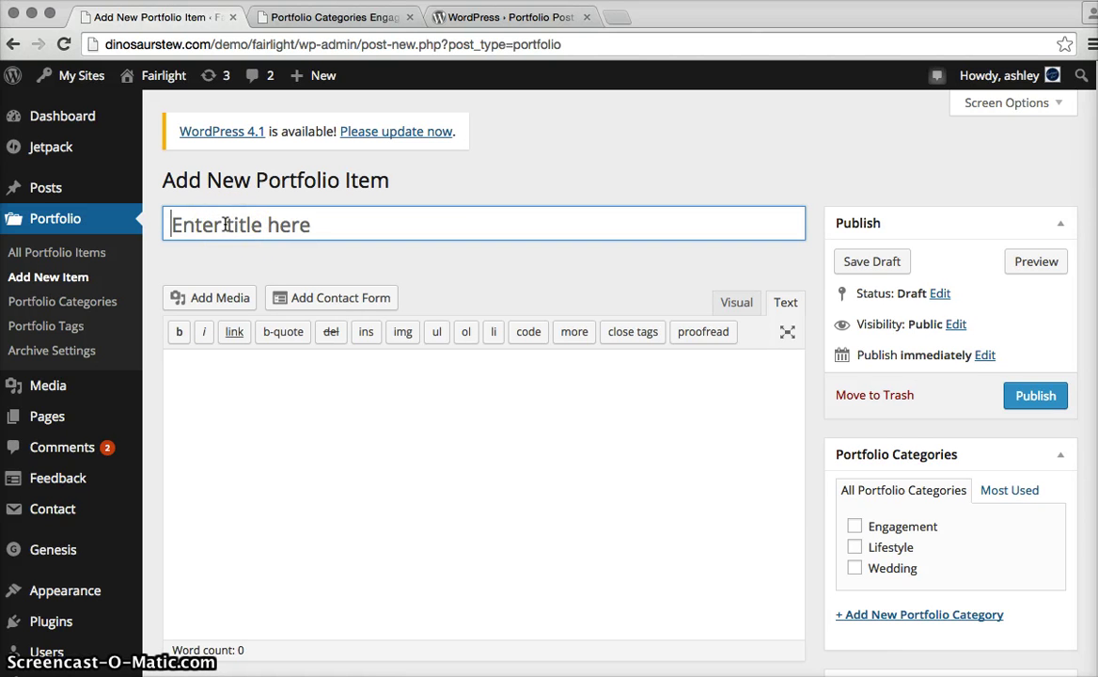
text(Sample )
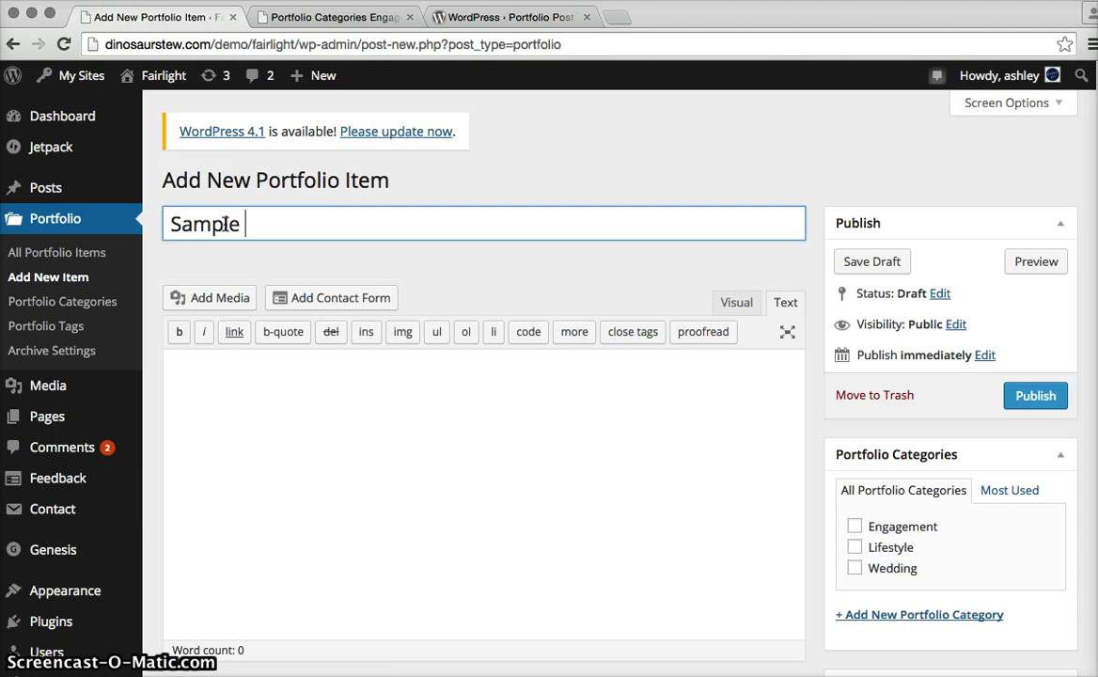
text(Portfolio Page #1)
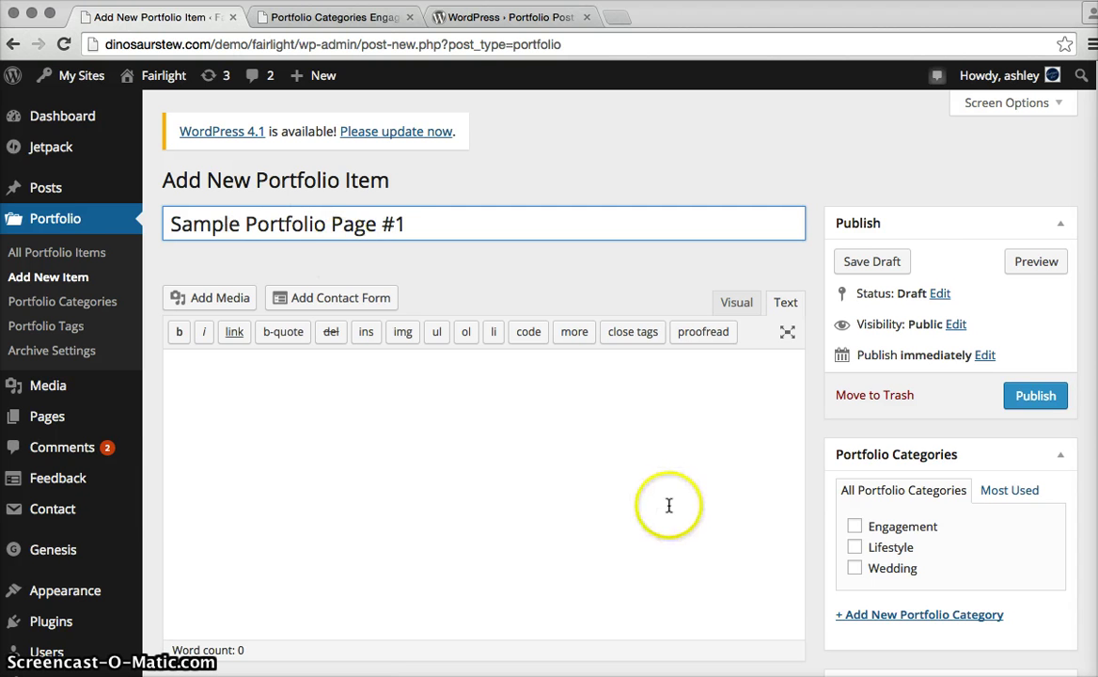
scroll(669, 505, down, 3)
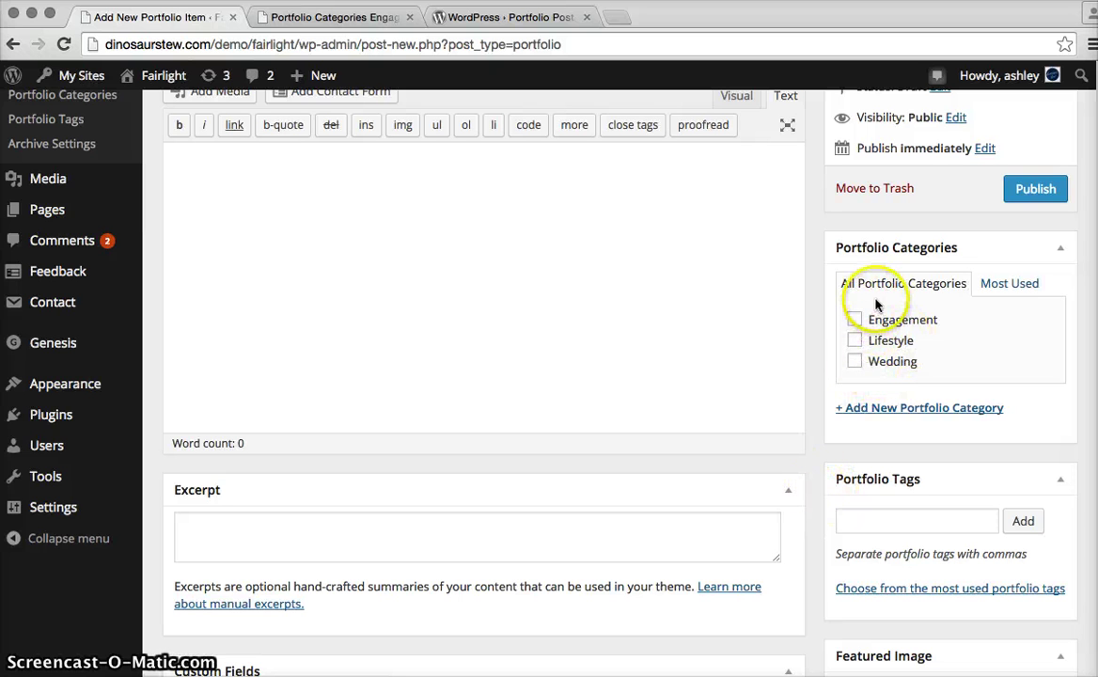
click(854, 341)
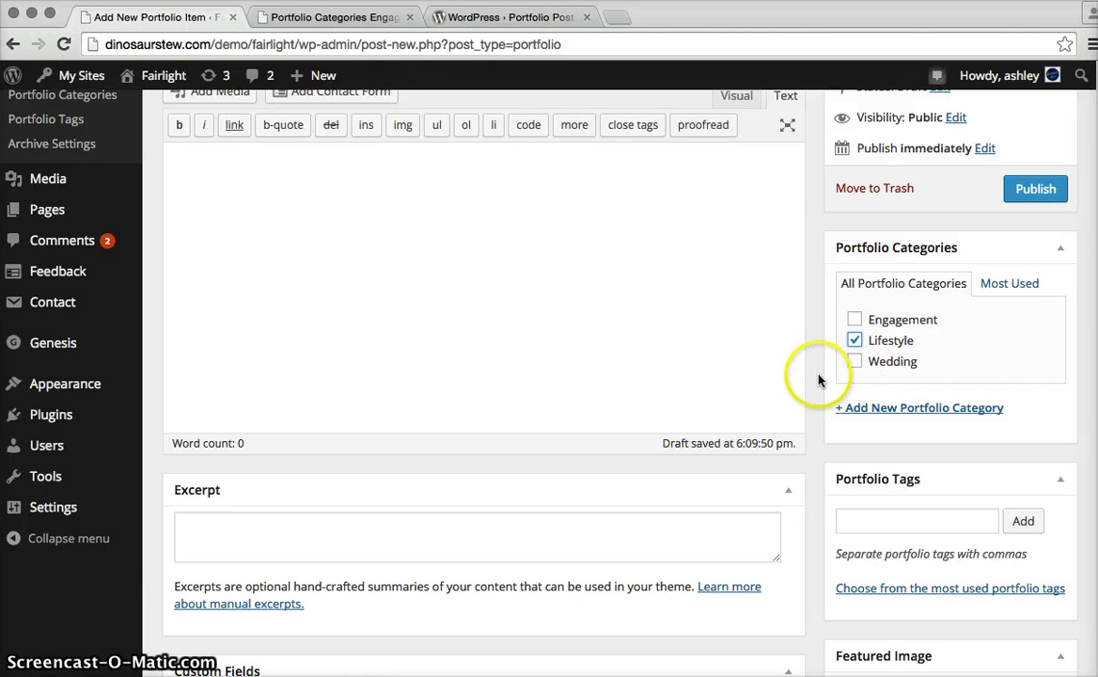
scroll(808, 380, down, 3)
click(865, 370)
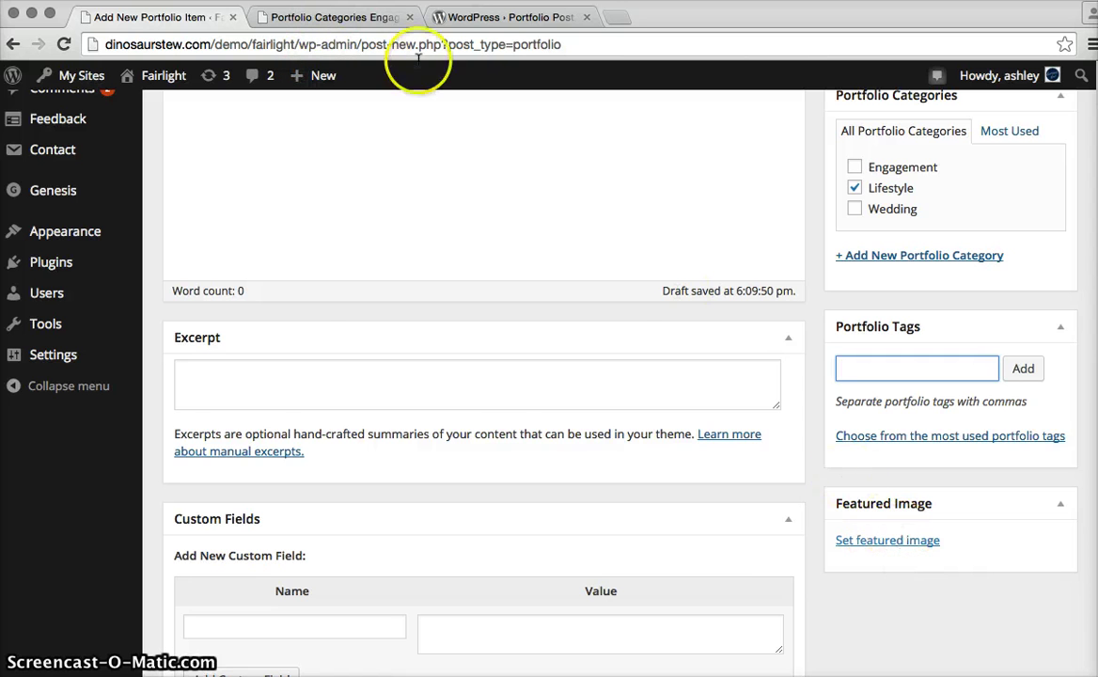
Open the Wedding portfolio category on the live site and examine its thumbnail images.
click(351, 17)
mouse_move(500, 278)
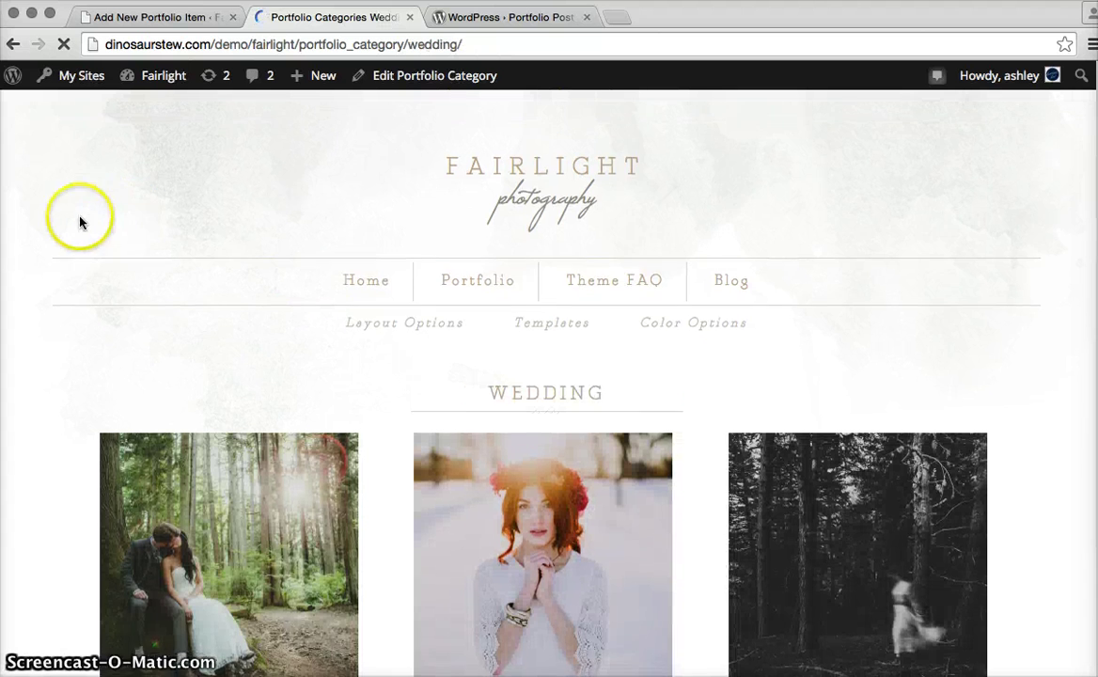
scroll(81, 226, down, 3)
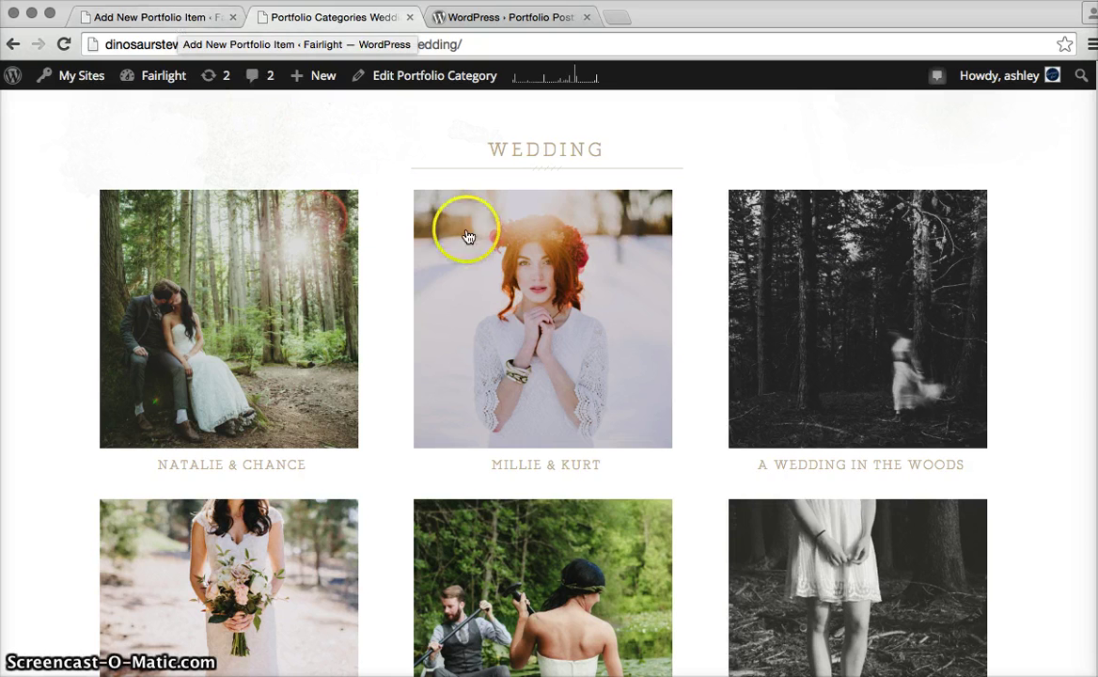
Return to the new portfolio item and set stocksy2.jpg, the photo of a girl holding a cat, as its featured image.
click(136, 18)
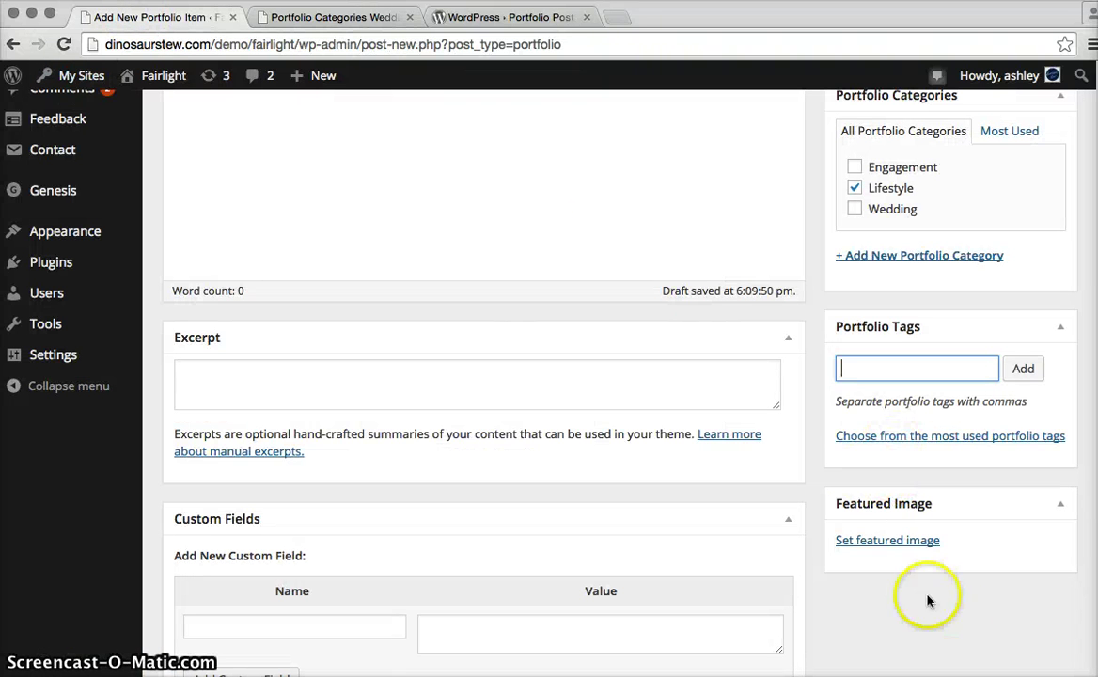
click(883, 539)
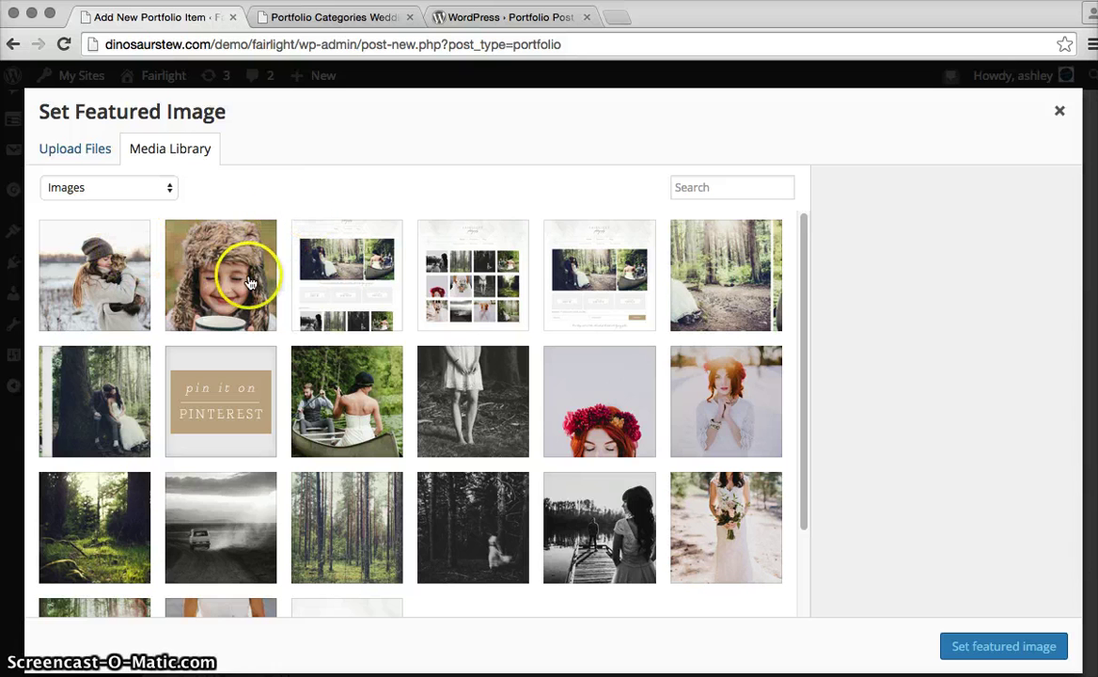
click(93, 284)
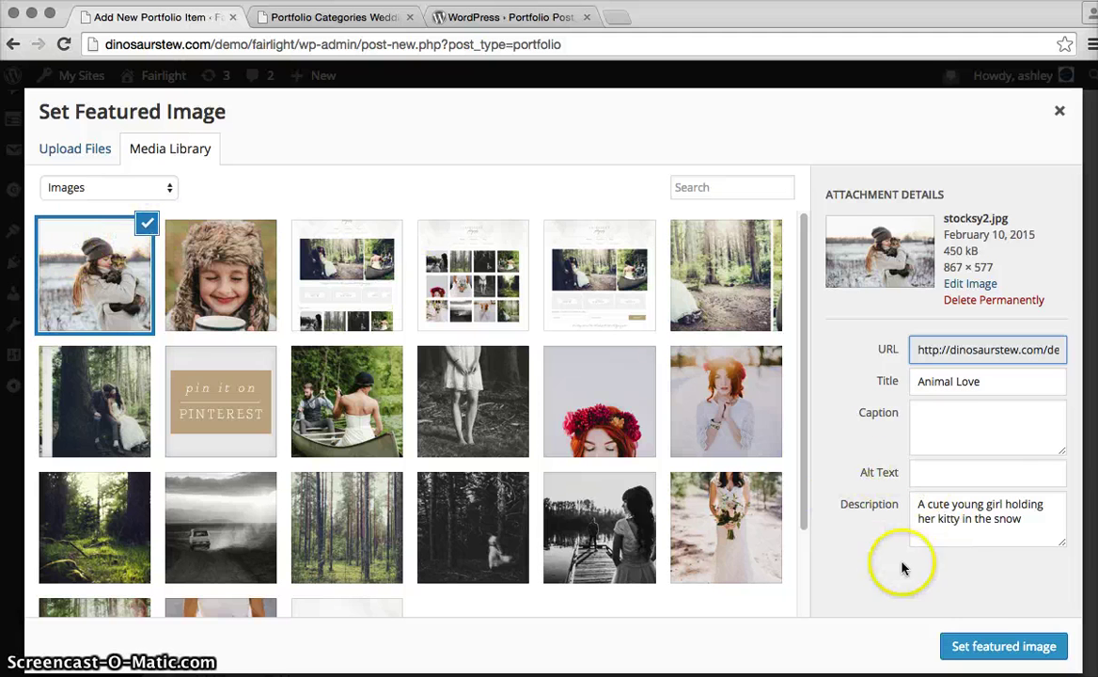
click(1005, 645)
click(1046, 635)
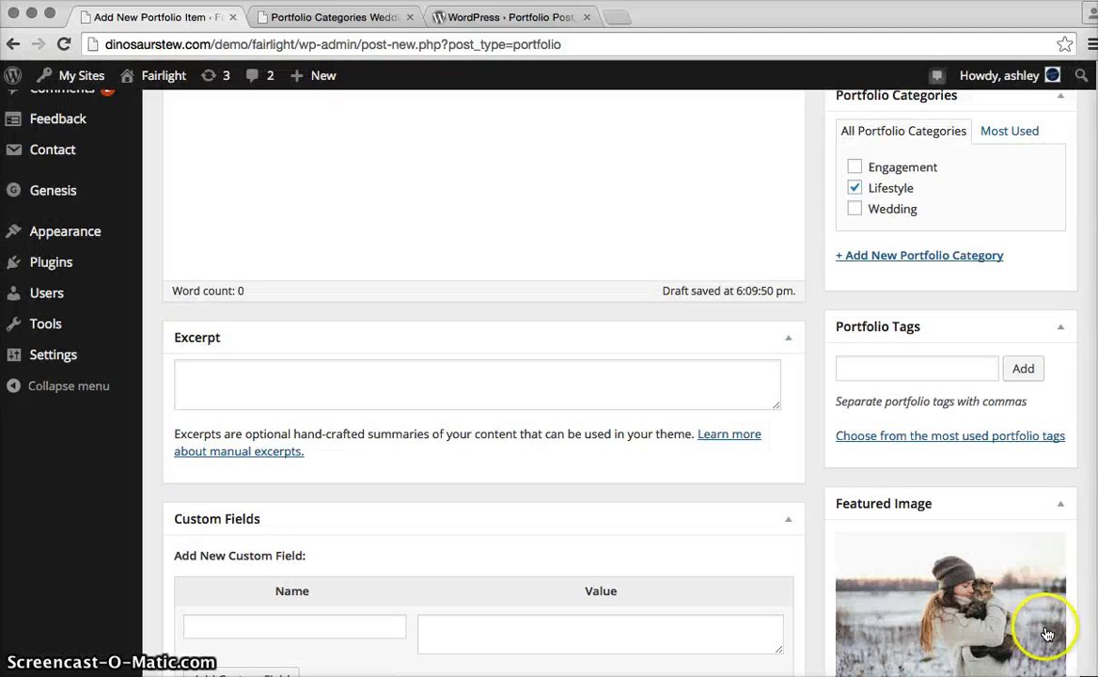
Open the first item of the Wedding category on the live site and examine its page content.
scroll(814, 497, up, 5)
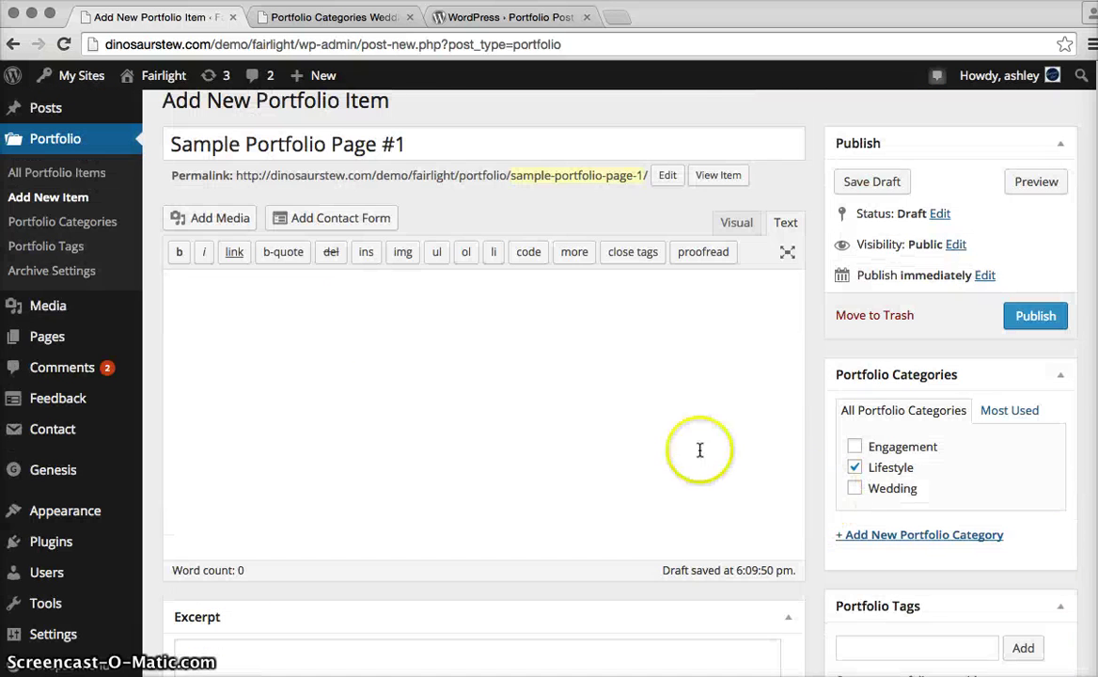
click(345, 318)
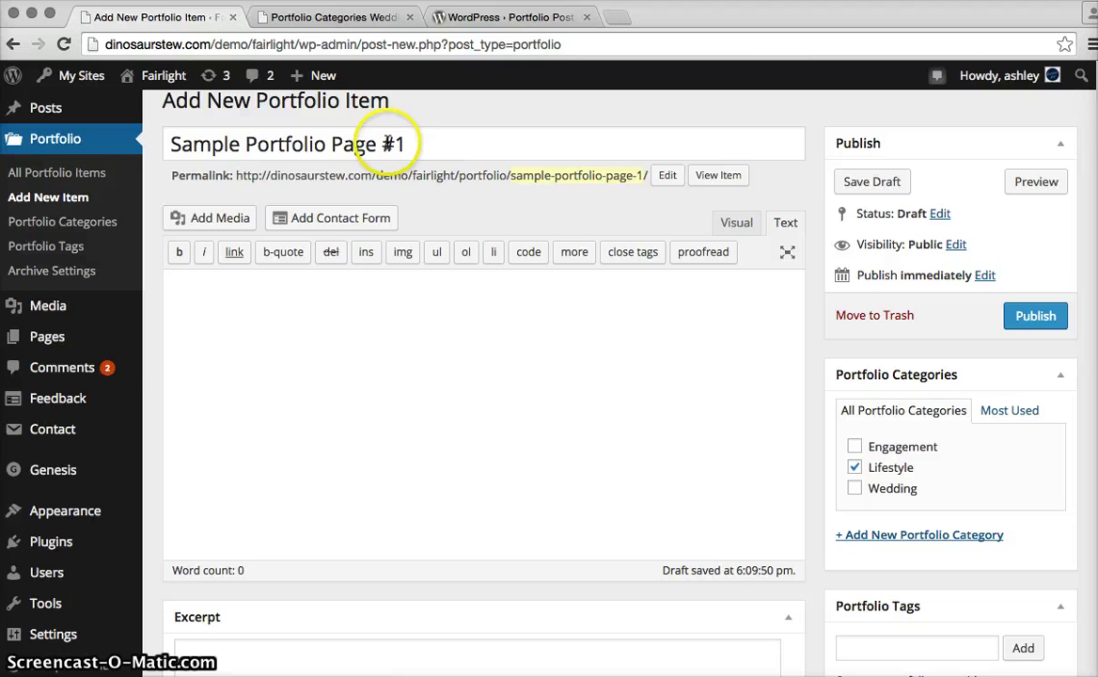
click(346, 17)
click(324, 257)
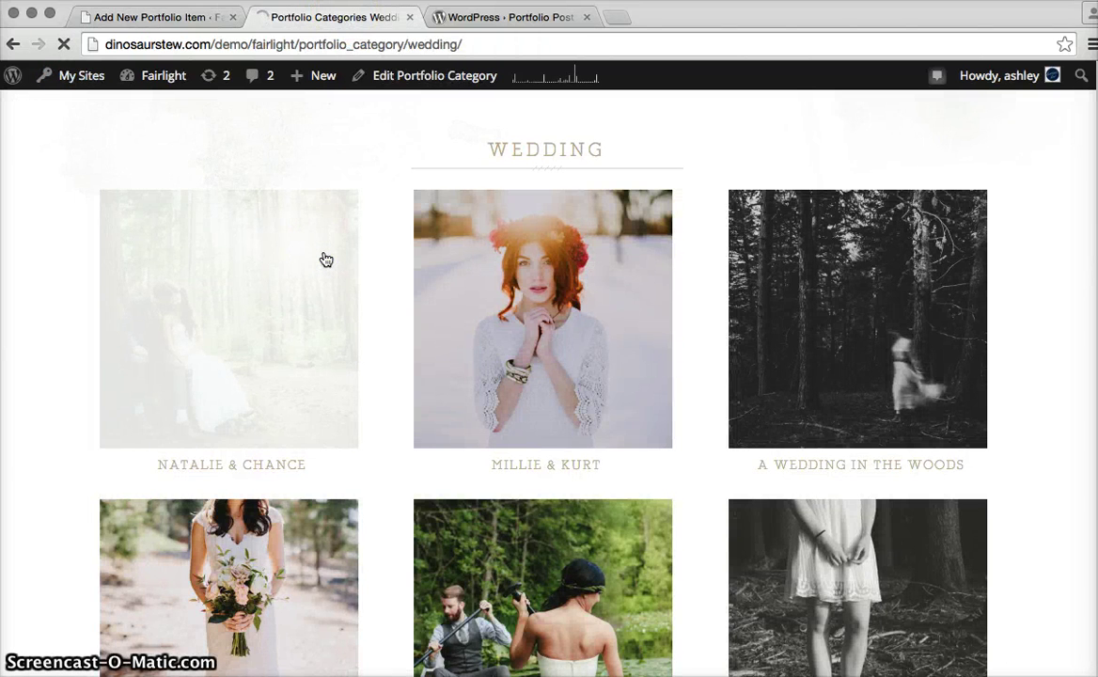
scroll(324, 254, down, 5)
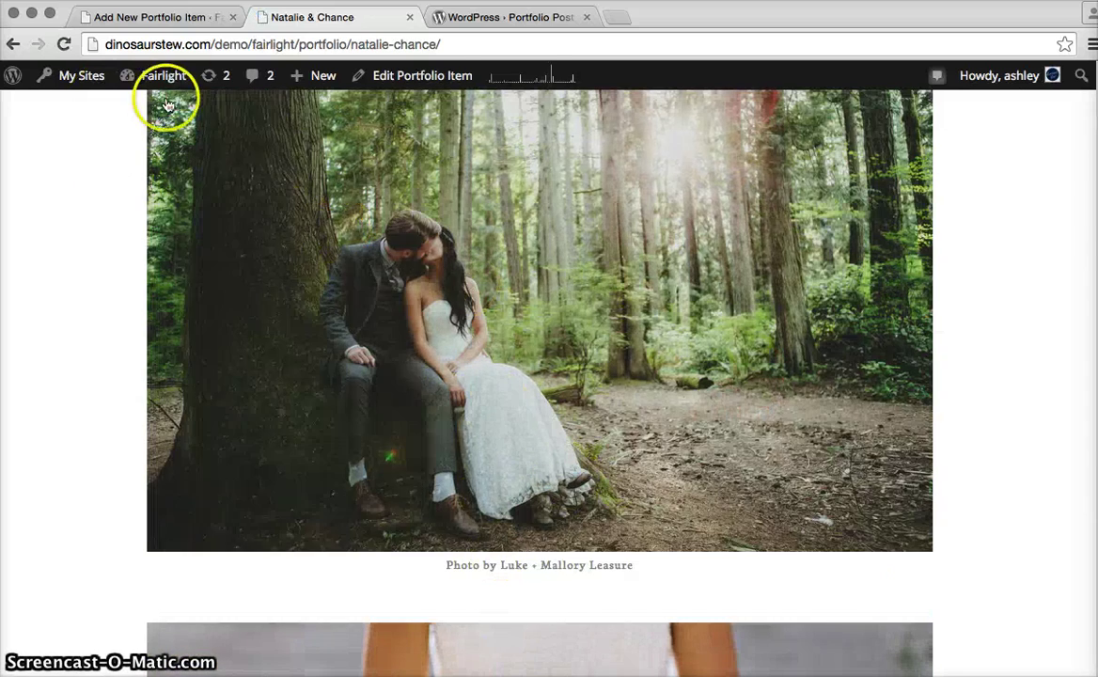
In the new portfolio item, choose stocksy2.jpg from the media library for the content and set its link to None.
click(155, 18)
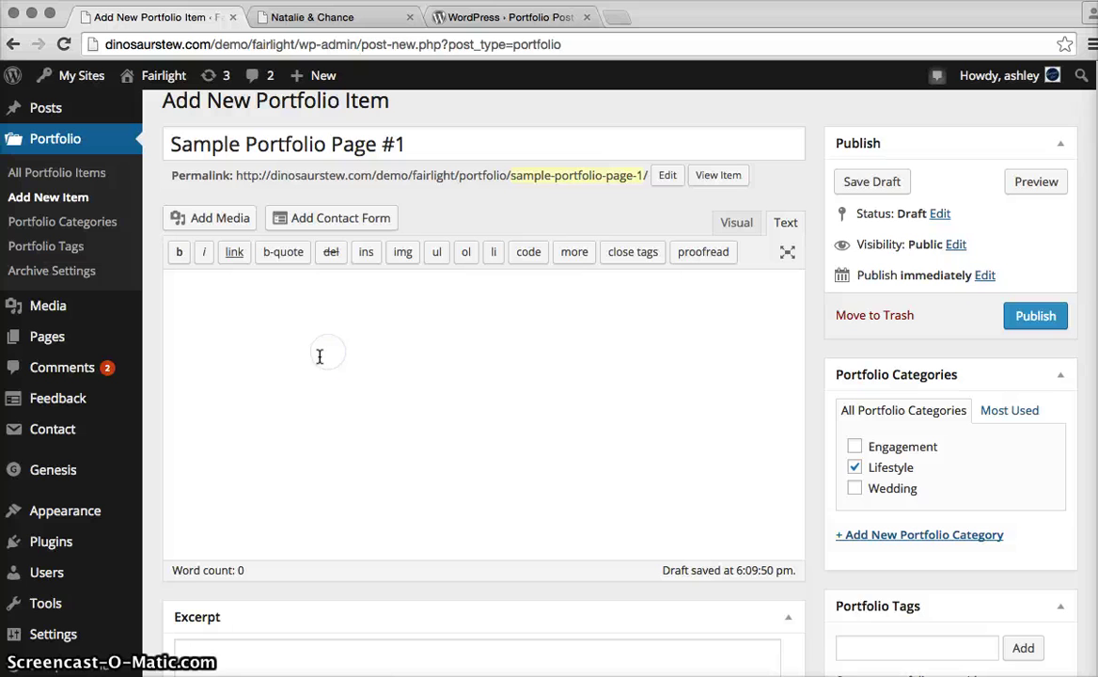
click(321, 325)
click(199, 218)
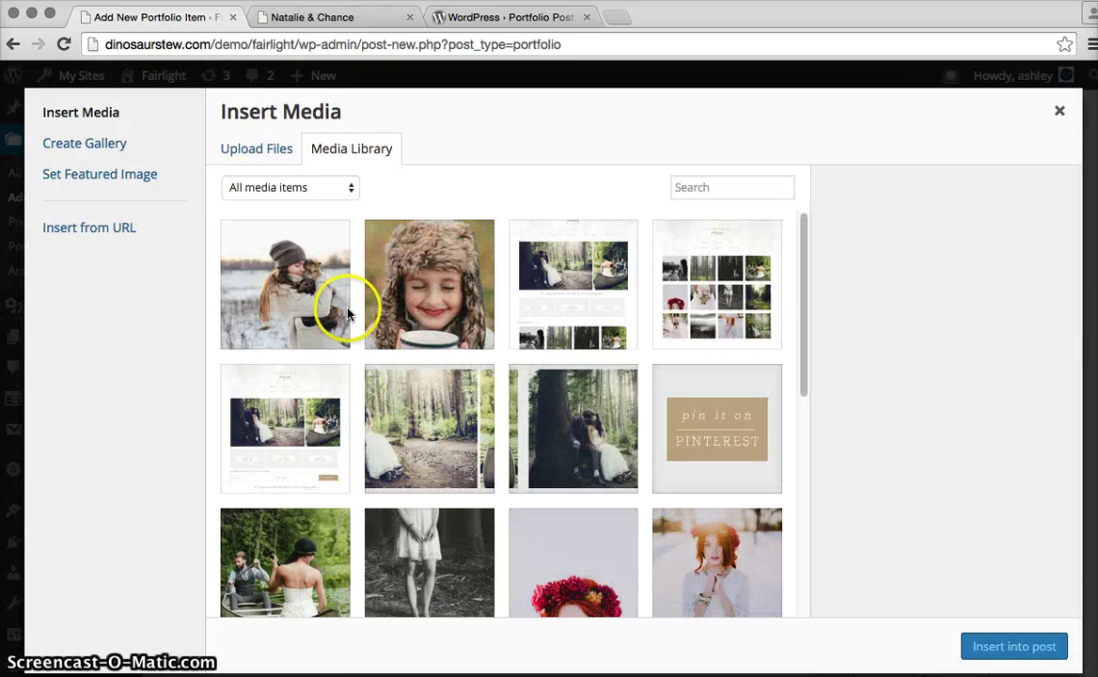
click(258, 249)
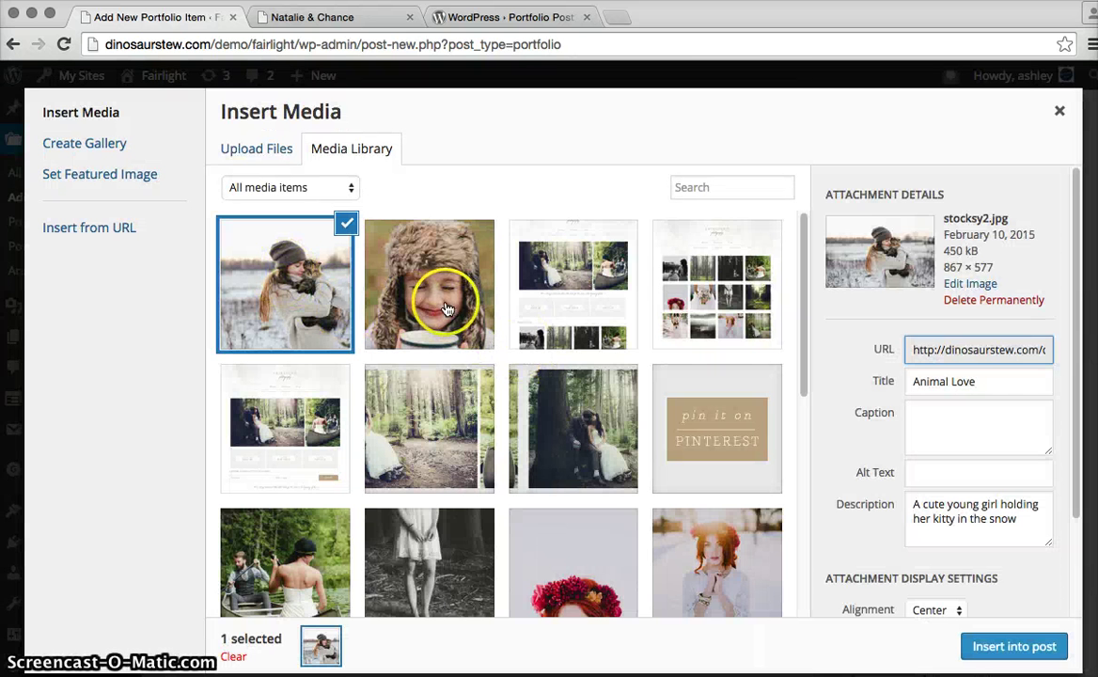
scroll(870, 380, down, 3)
click(940, 519)
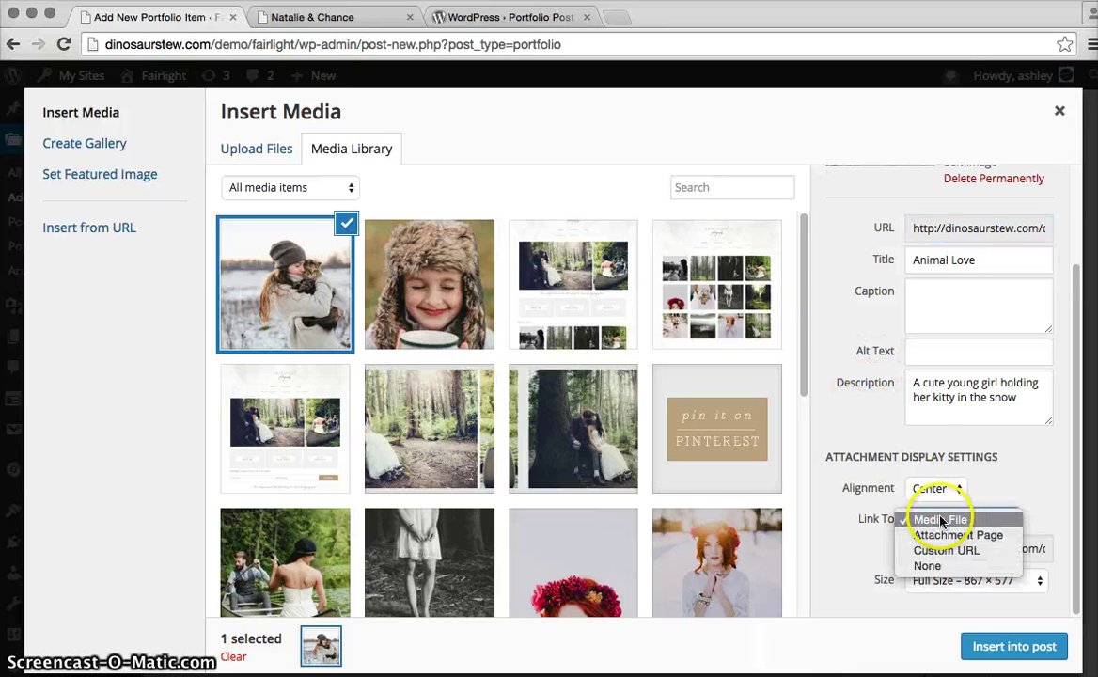
click(932, 564)
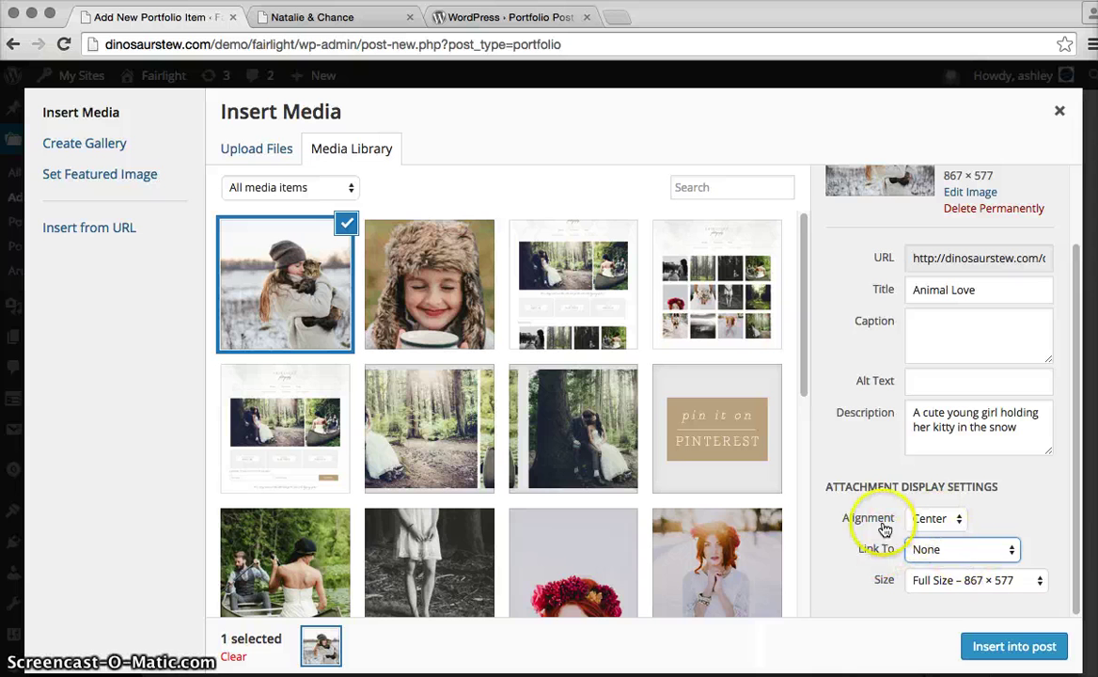
Set the link of the fur-hat child photo to None, and insert it together with stocksy2.jpg into the item's content.
click(468, 247)
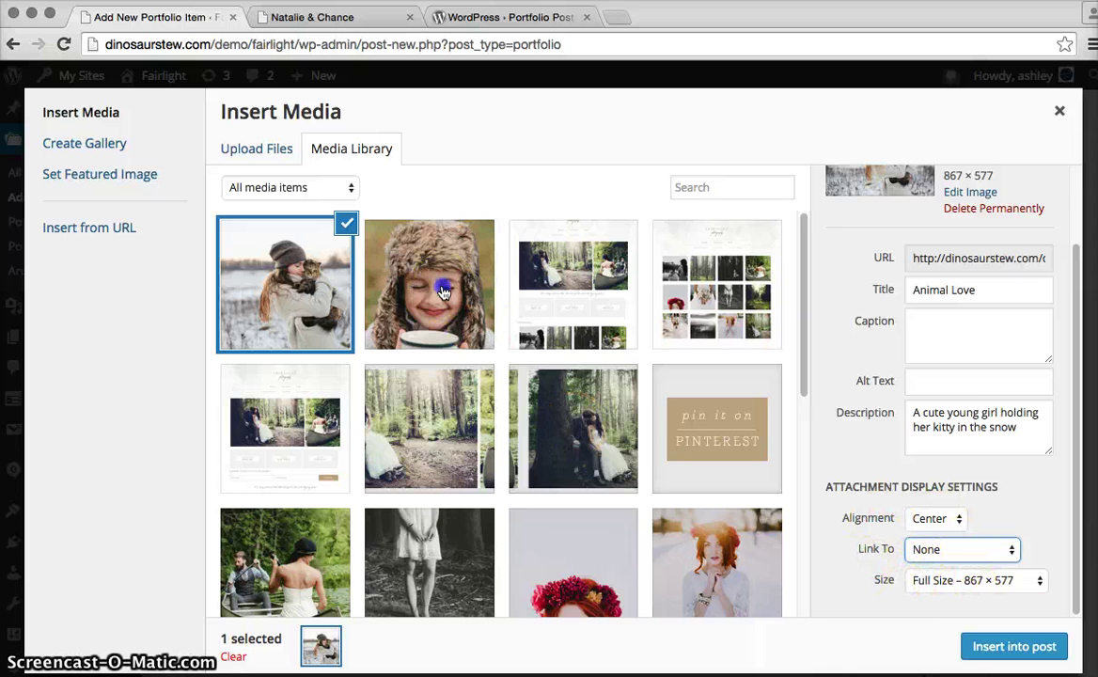
scroll(872, 498, down, 3)
click(935, 549)
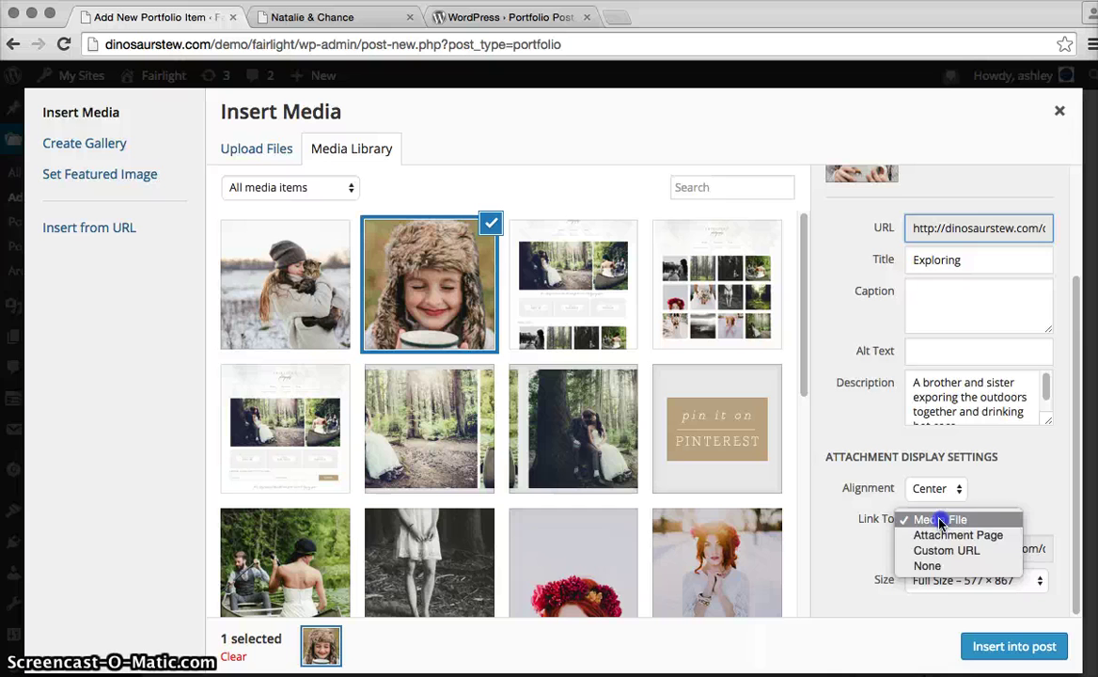
click(919, 561)
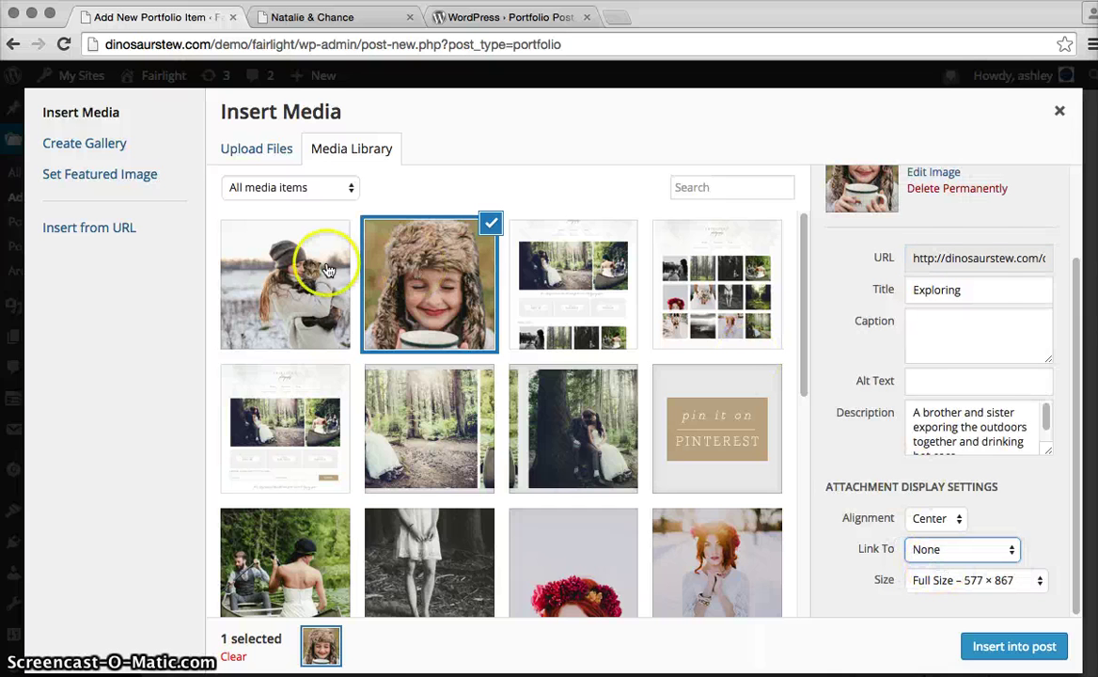
shift+click(249, 249)
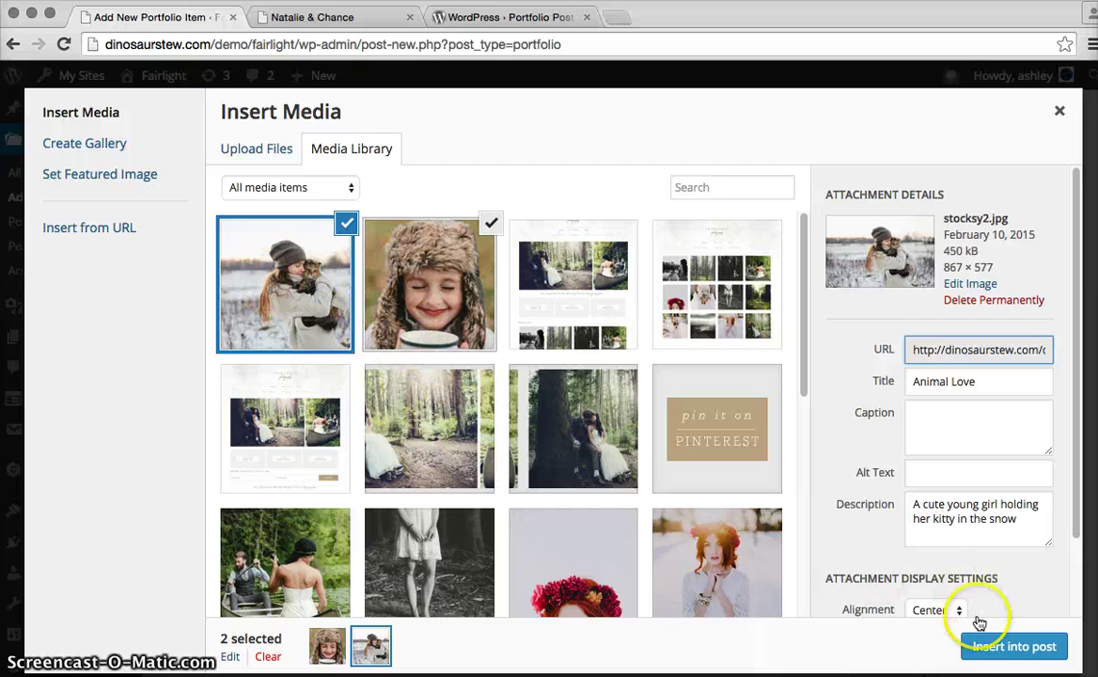
click(998, 646)
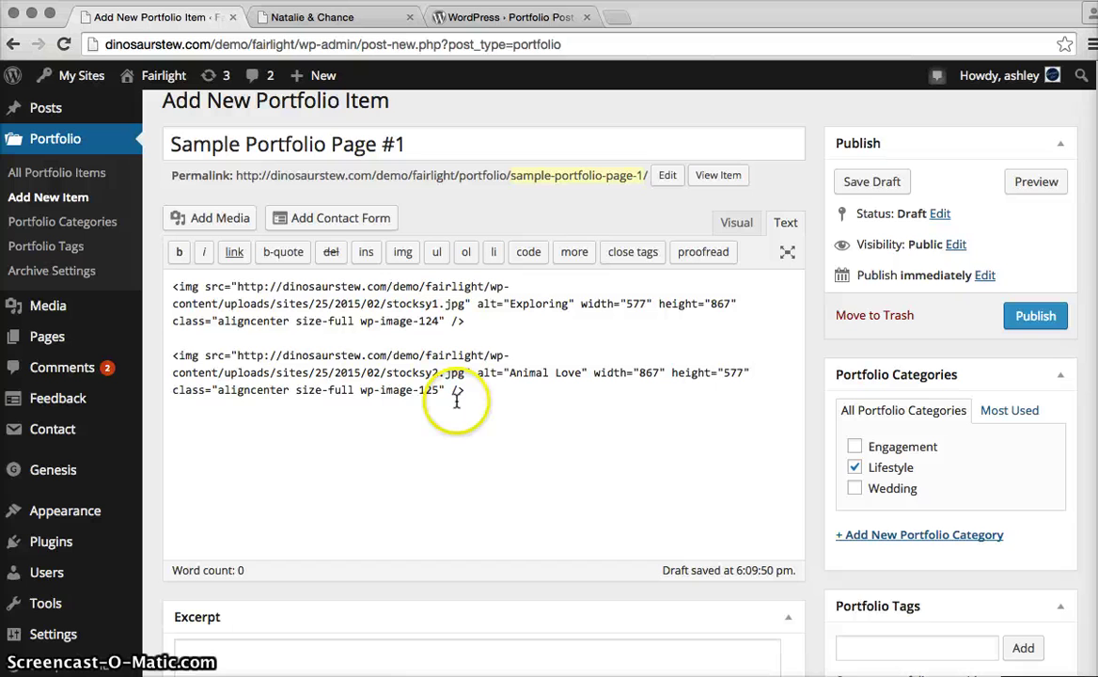
Publish the Sample Portfolio Page #1 portfolio item.
click(1028, 324)
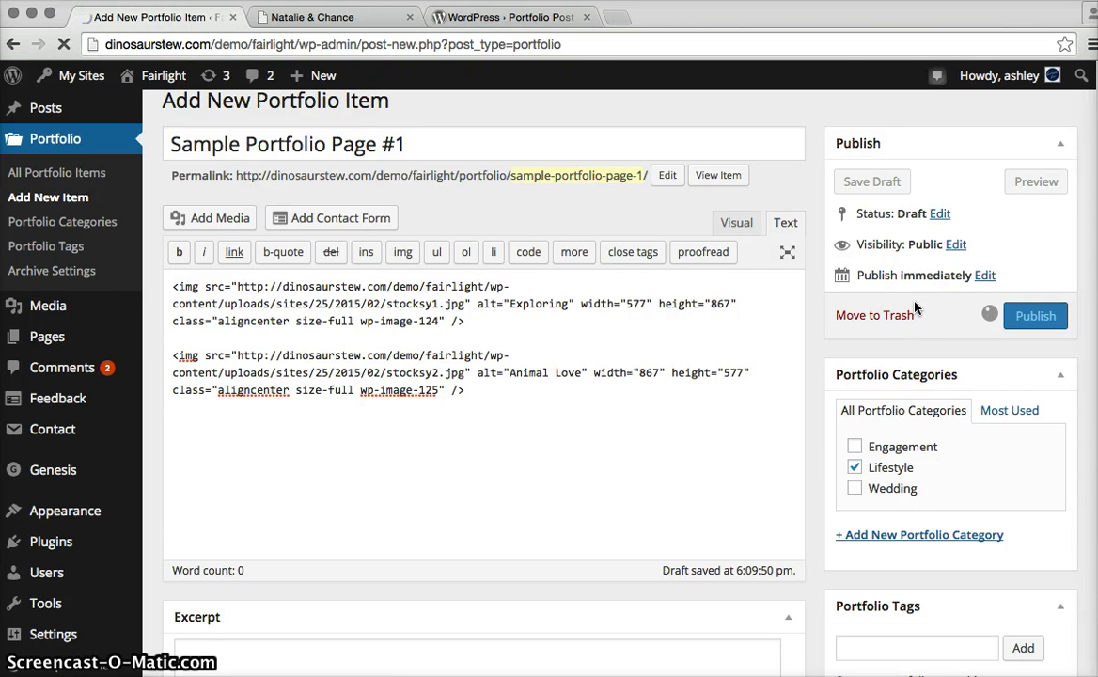
click(799, 282)
scroll(814, 288, down, 1)
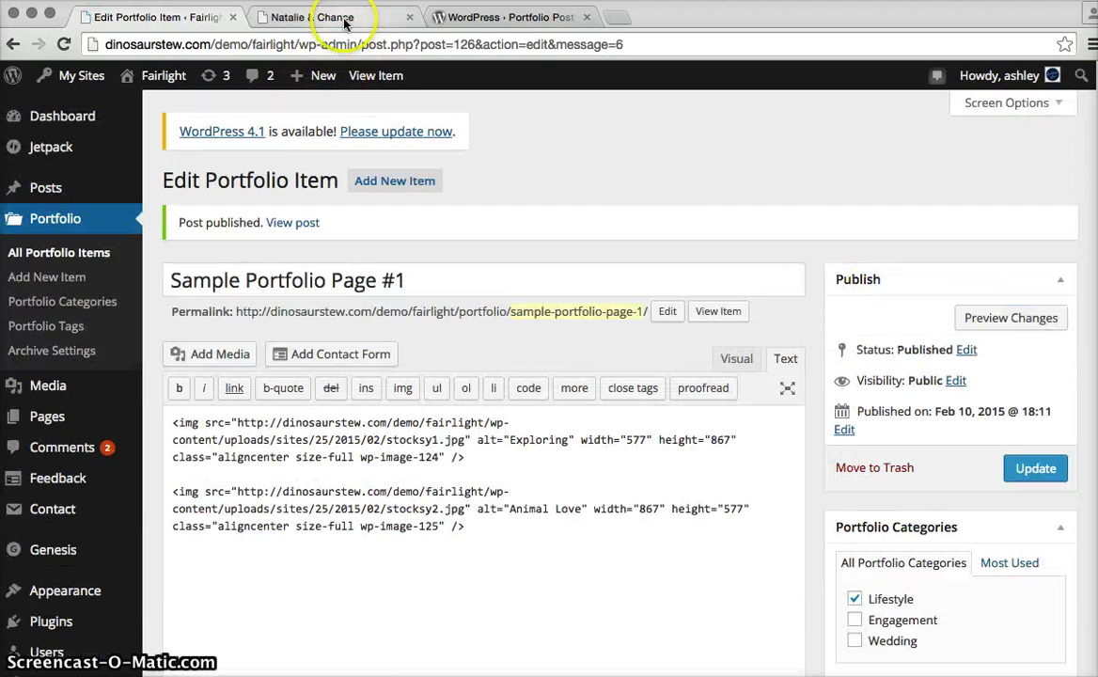
Open the Lifestyle category on the live site and view the Sample Portfolio Page #1 item in it.
click(344, 23)
scroll(601, 216, up, 5)
mouse_move(497, 290)
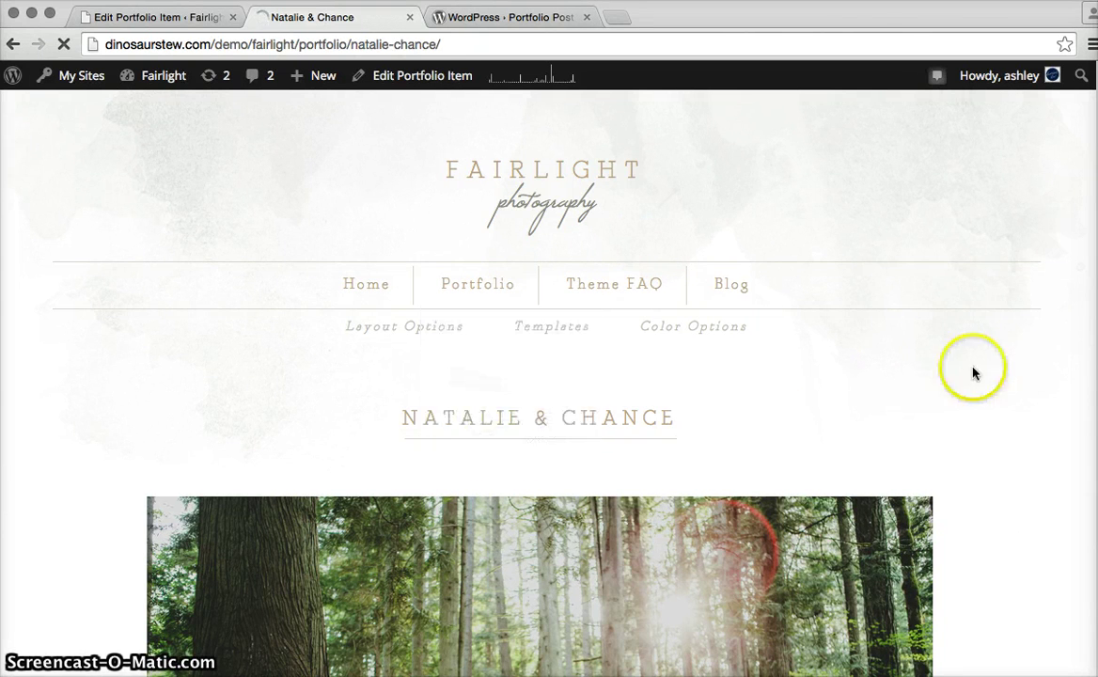
scroll(1017, 372, down, 2)
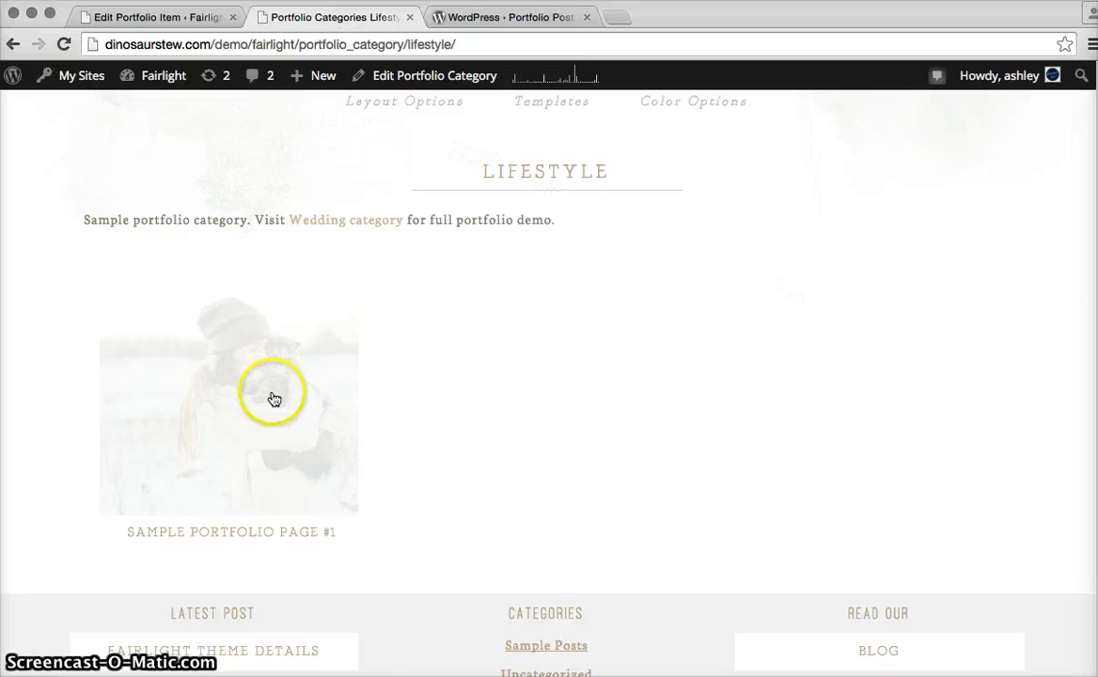
click(340, 404)
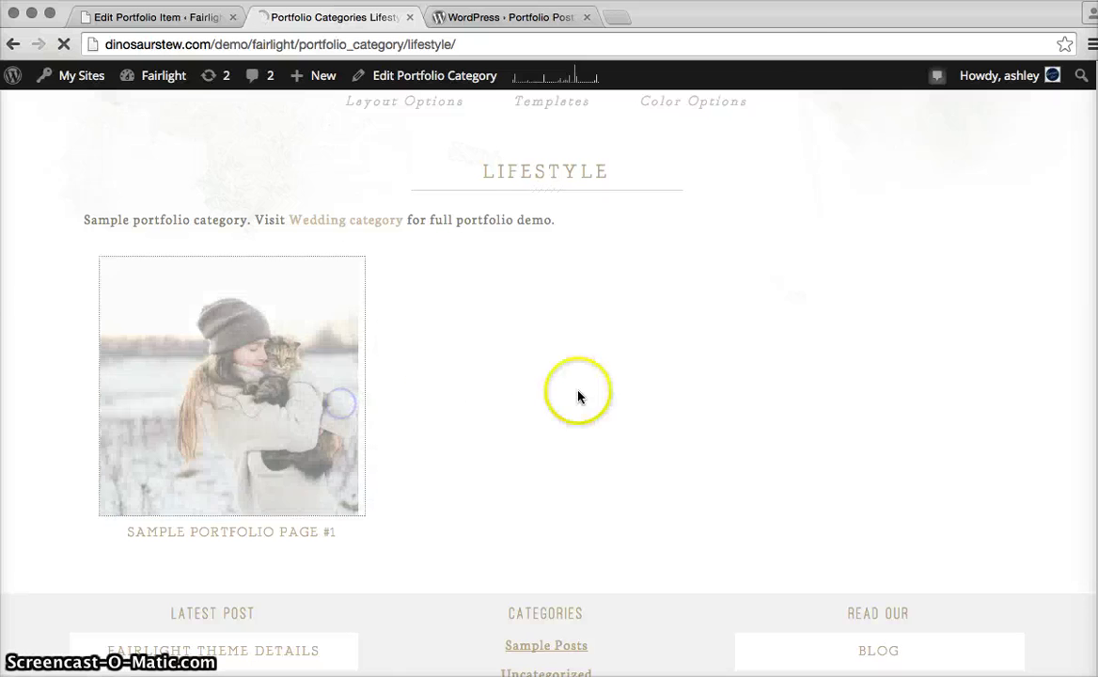
scroll(9, 286, down, 5)
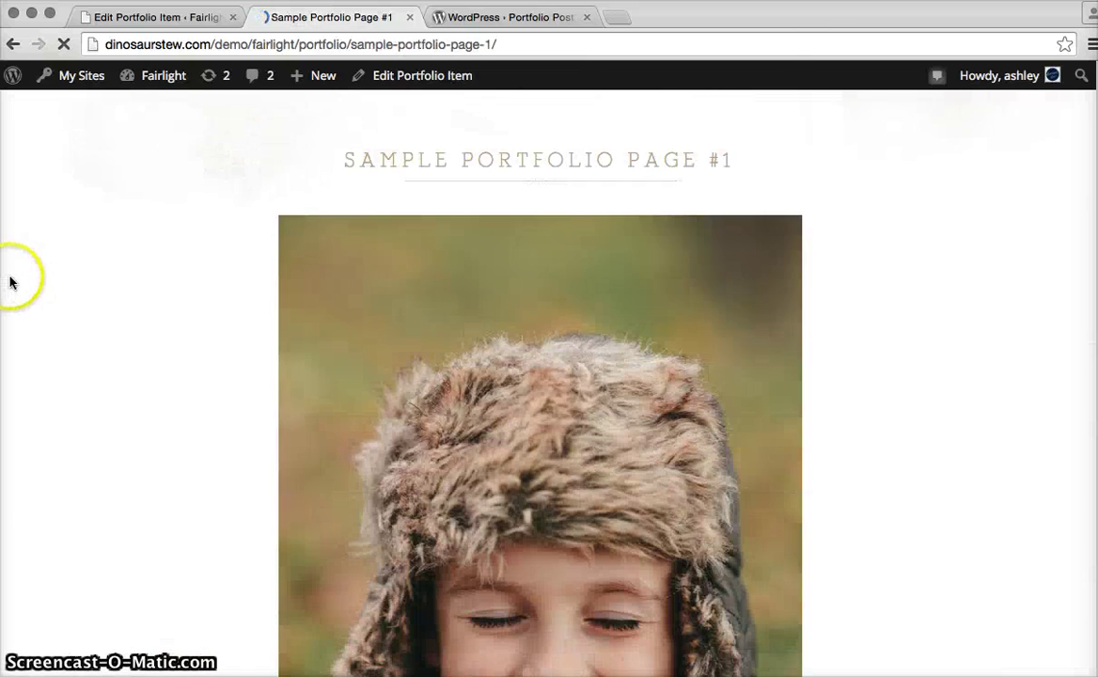
Review the live Sample Portfolio Page #1 item from its photos down to the comment form and adjacent-item link.
scroll(328, 257, down, 15)
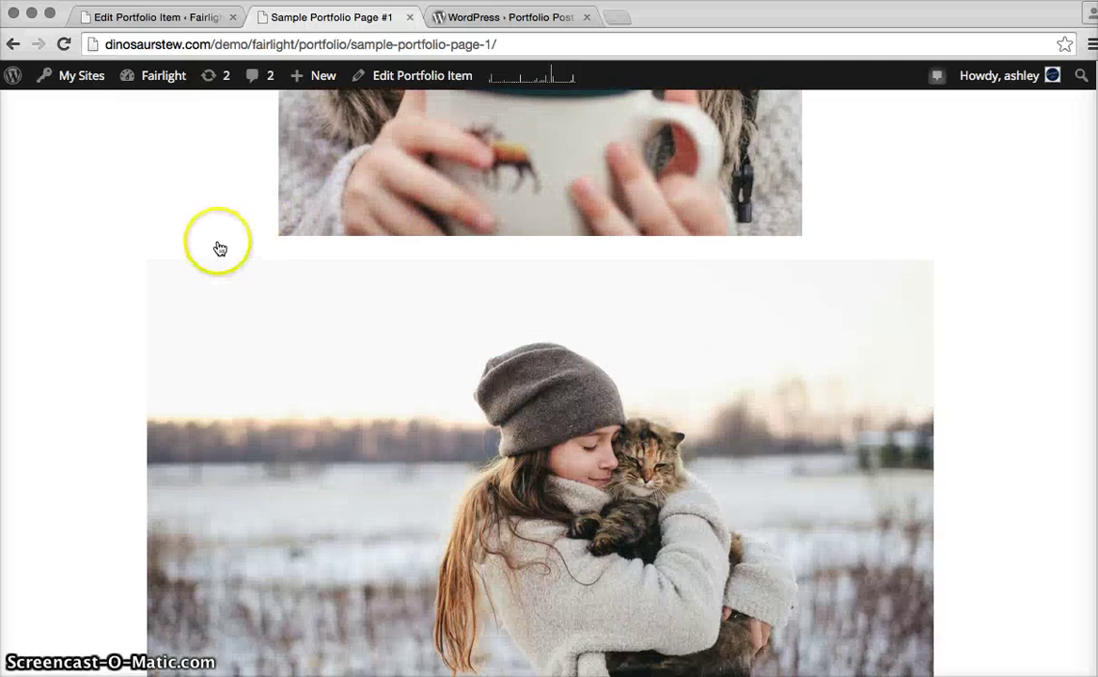
scroll(454, 306, down, 10)
scroll(446, 301, down, 4)
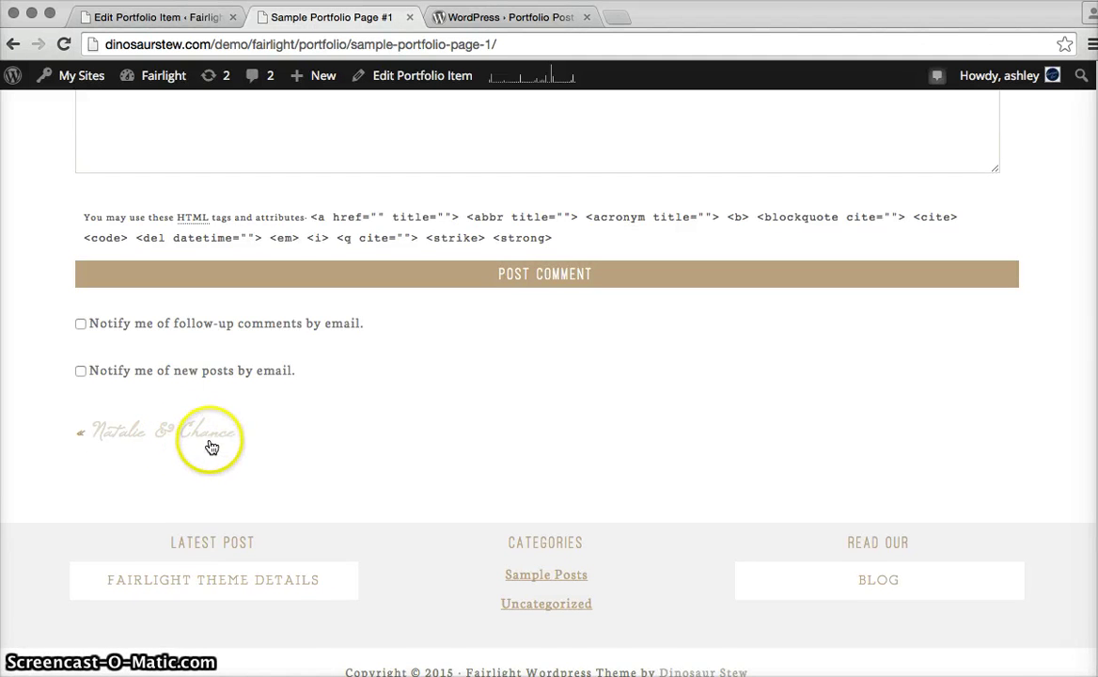
scroll(210, 443, up, 2)
scroll(244, 465, up, 2)
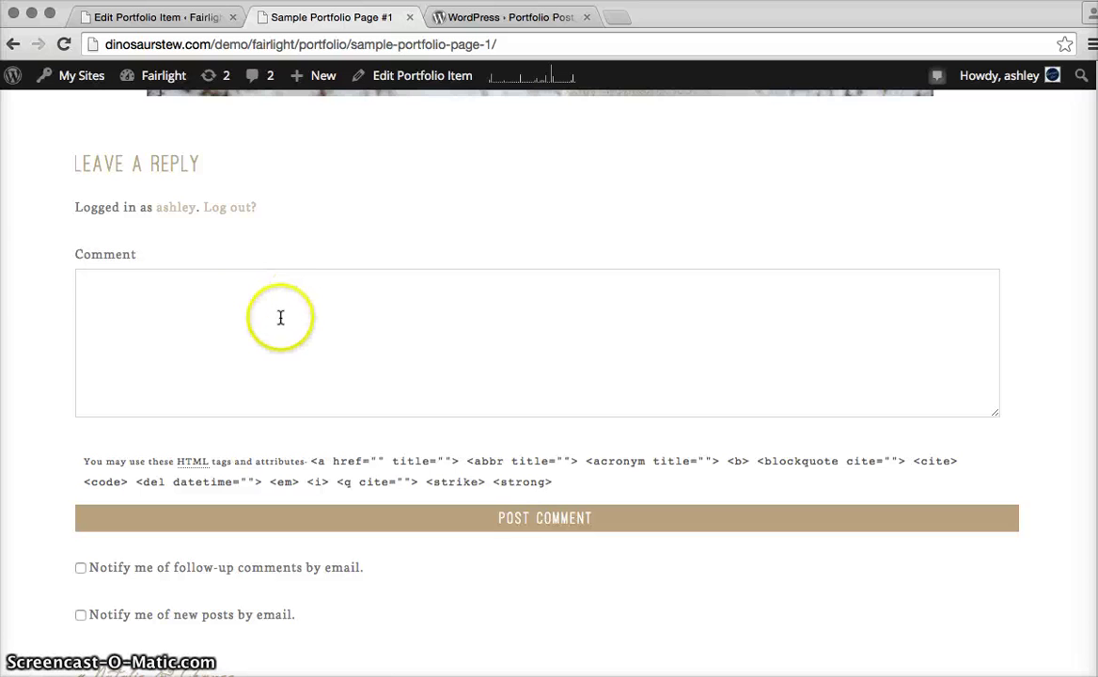
Disable comments and trackbacks and pingbacks for the Sample Portfolio Page #1 item, and update it.
click(161, 19)
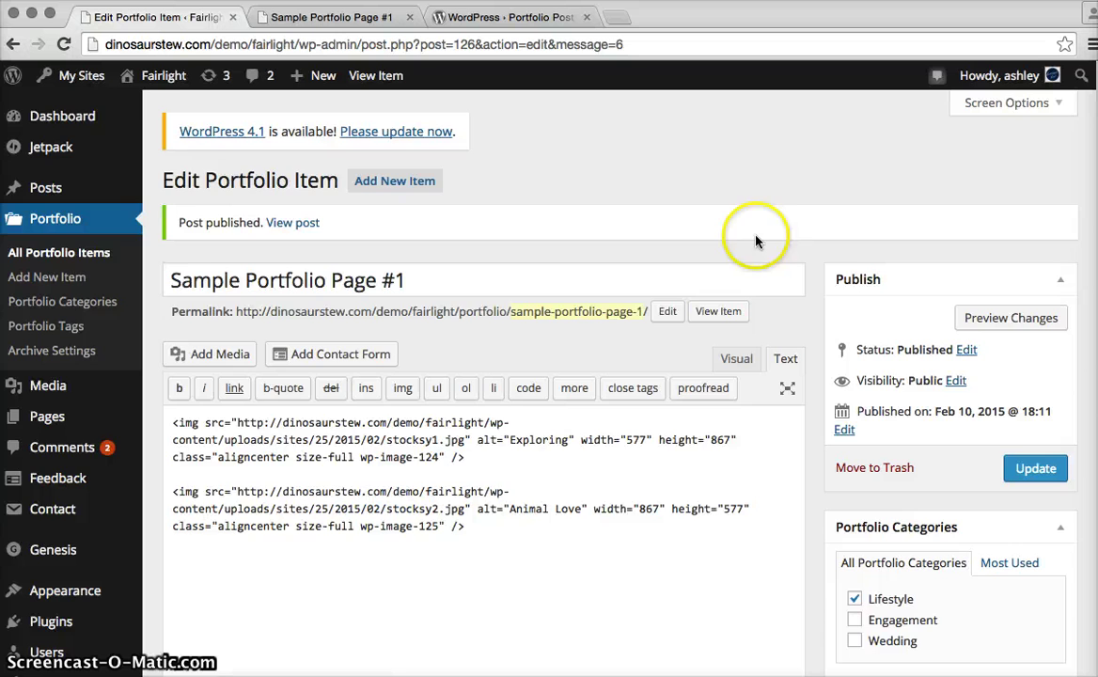
scroll(827, 222, down, 5)
scroll(820, 220, down, 10)
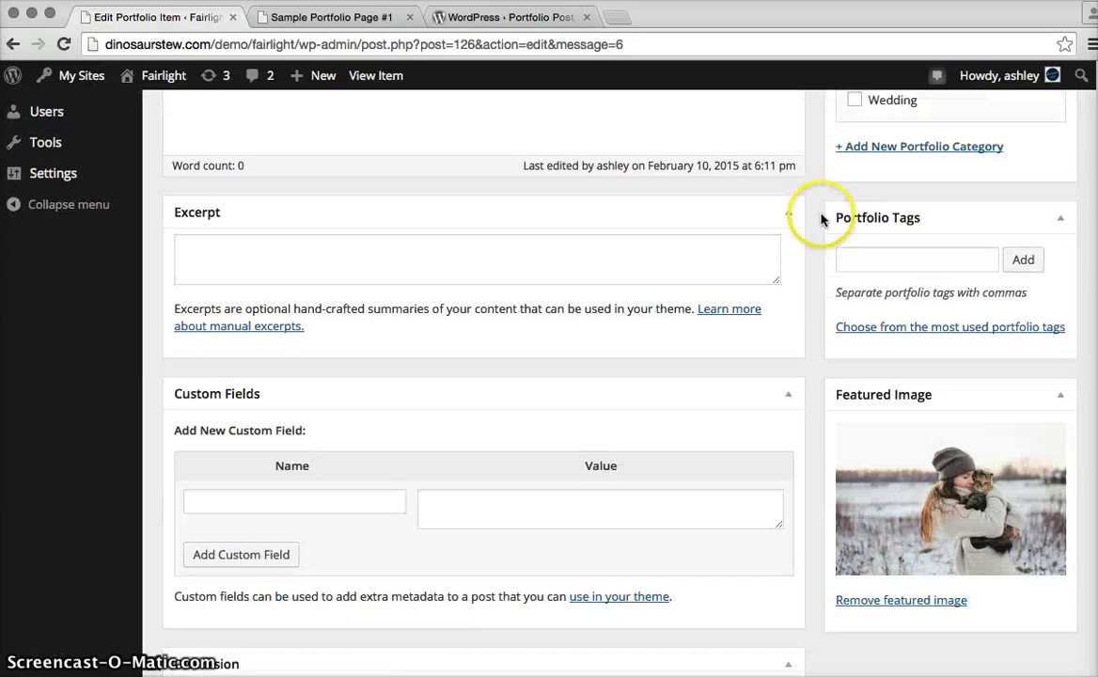
scroll(820, 219, down, 3)
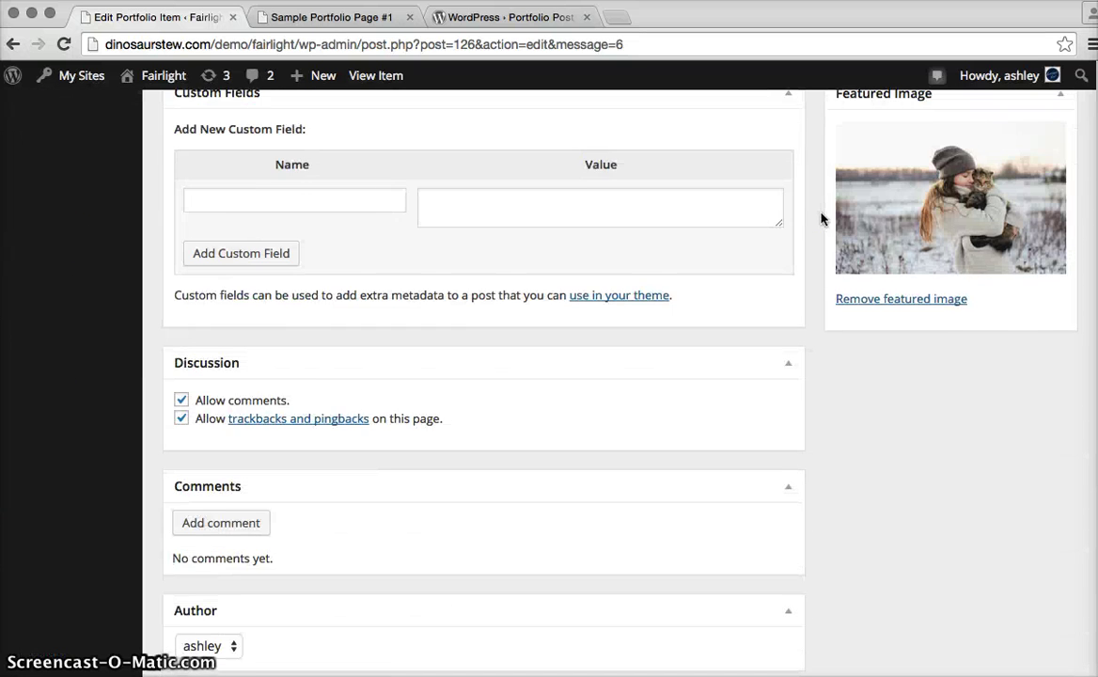
click(183, 342)
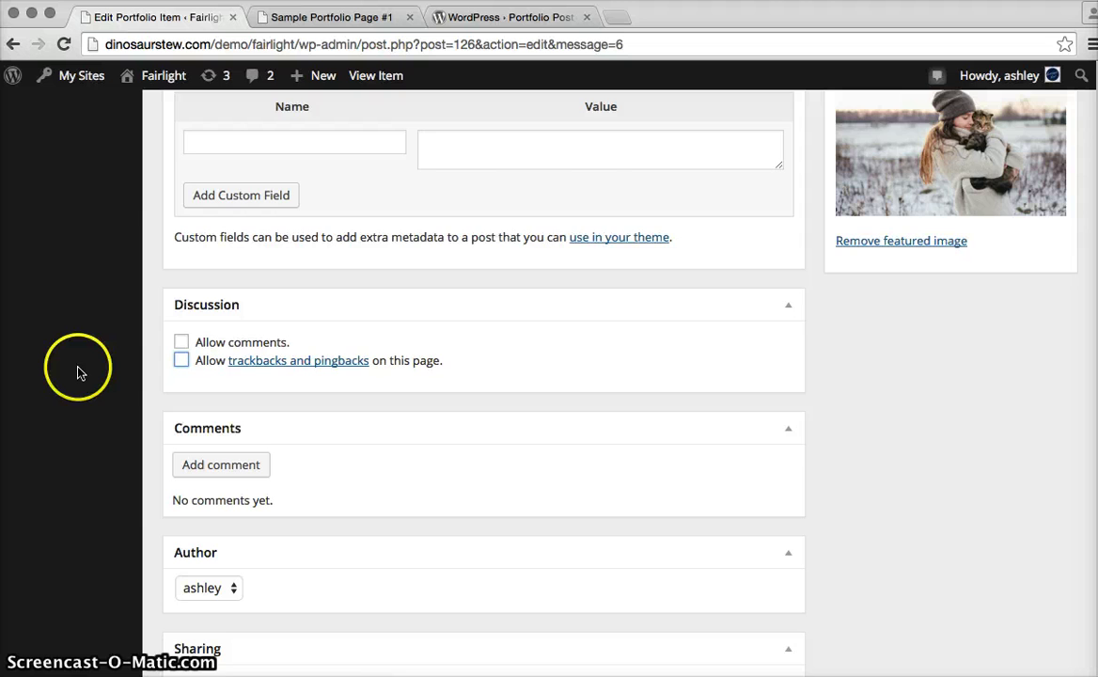
scroll(79, 376, up, 15)
click(1034, 432)
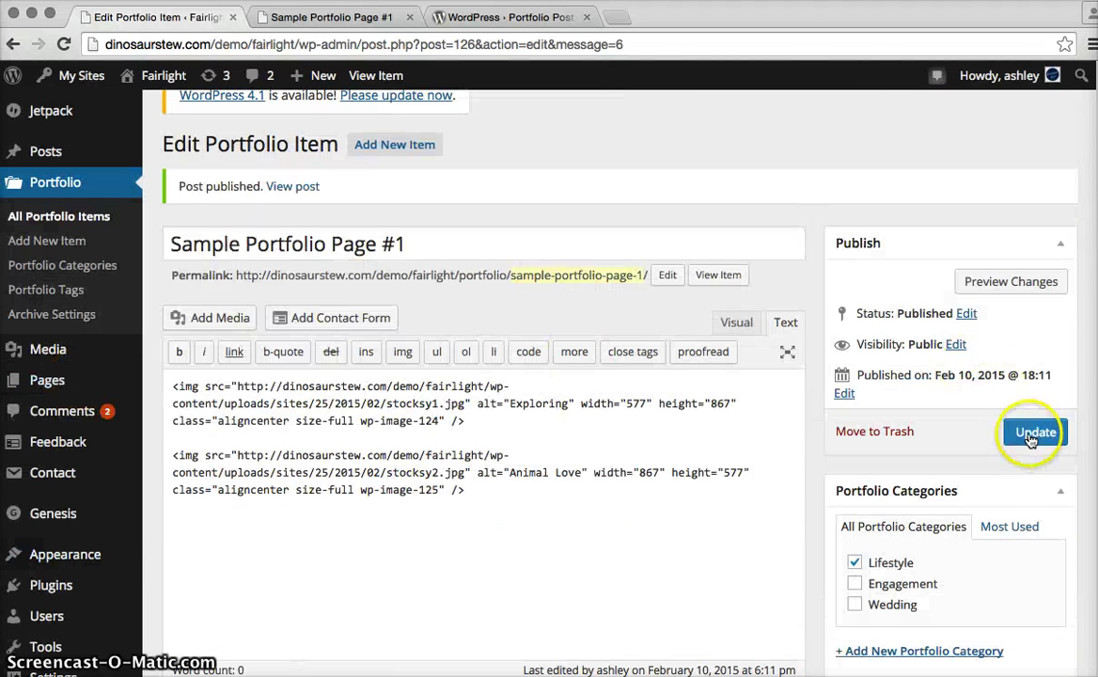
Open the Wedding portfolio category on the live site and look over its grid of portfolio items.
click(306, 19)
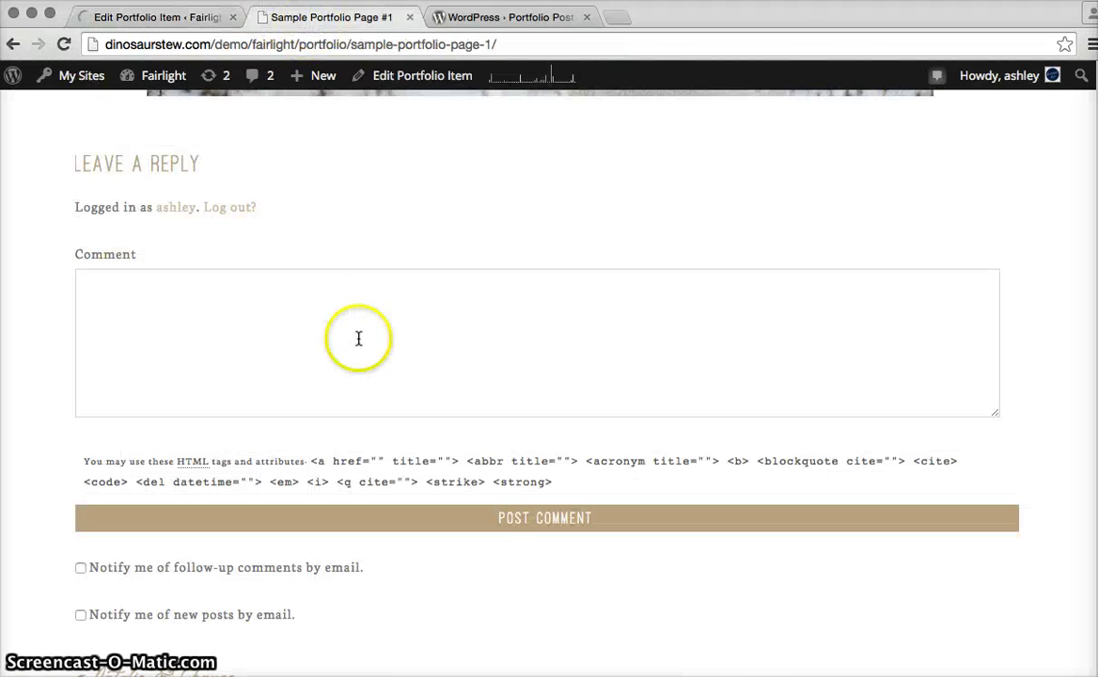
scroll(93, 206, up, 3)
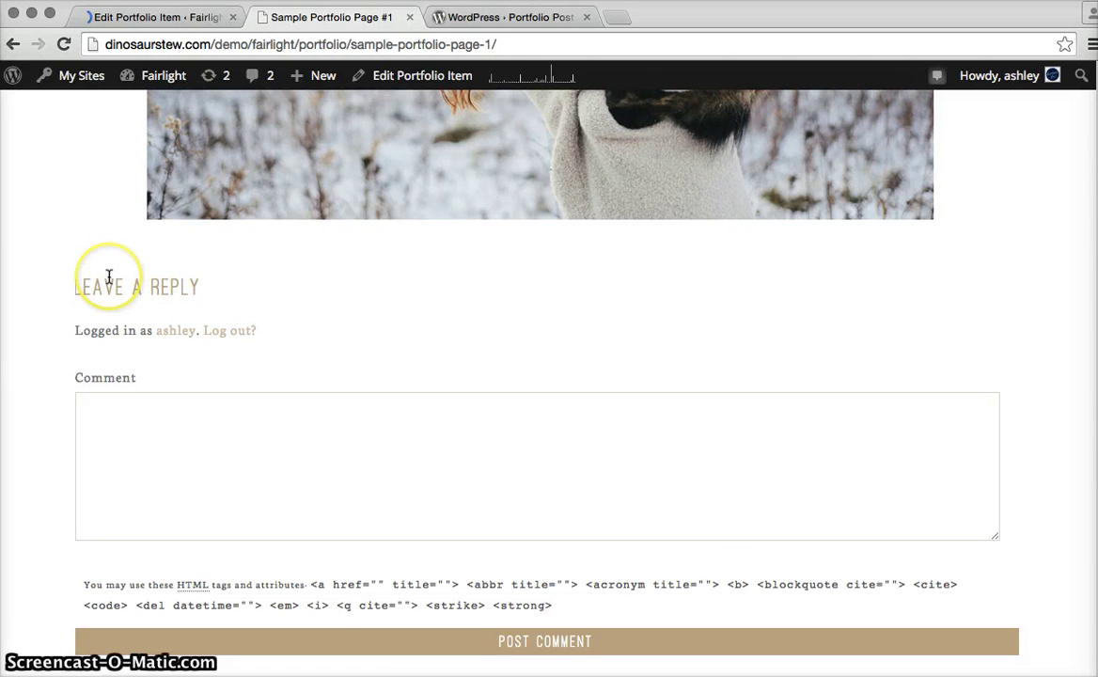
scroll(71, 306, up, 15)
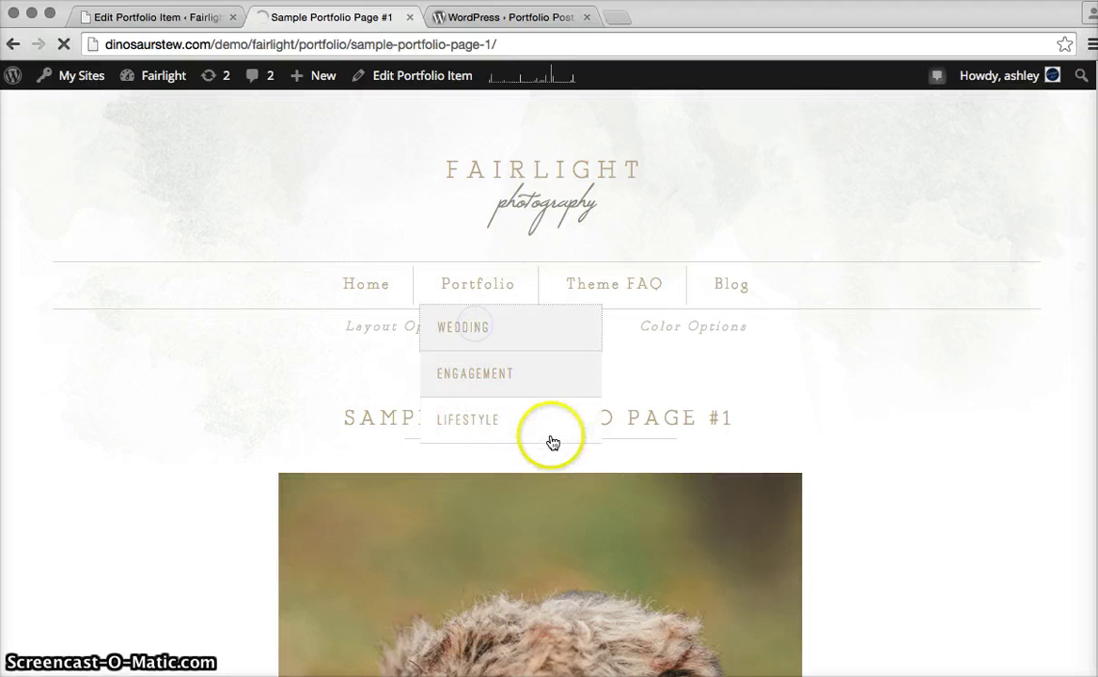
click(535, 432)
scroll(284, 296, down, 5)
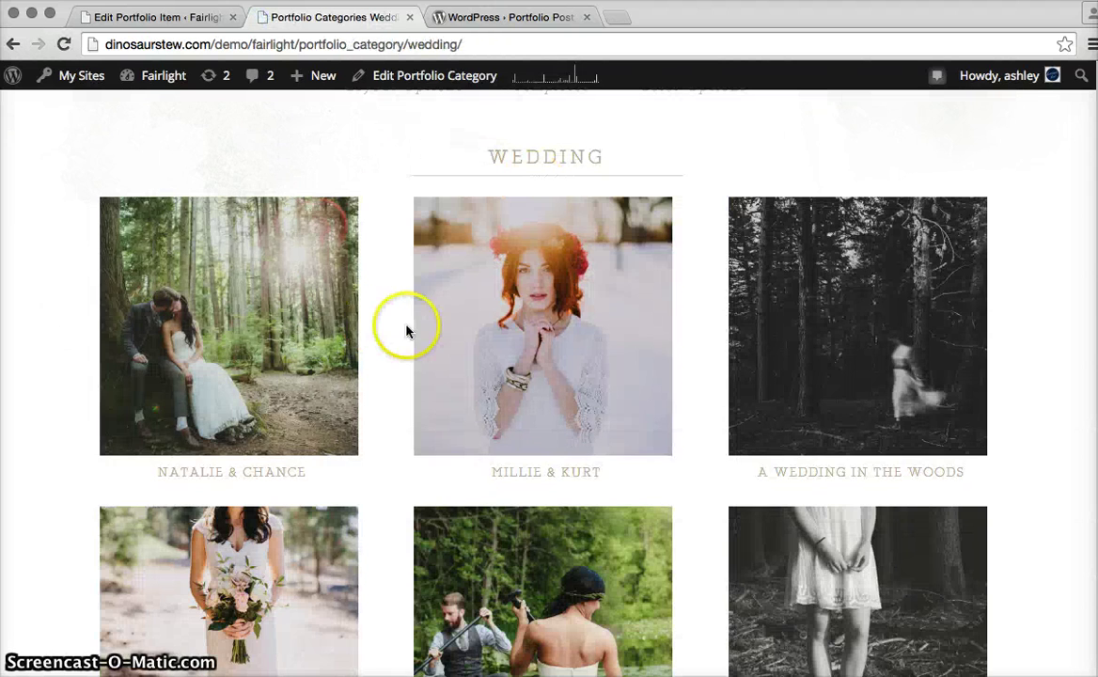
scroll(413, 331, up, 1)
click(150, 17)
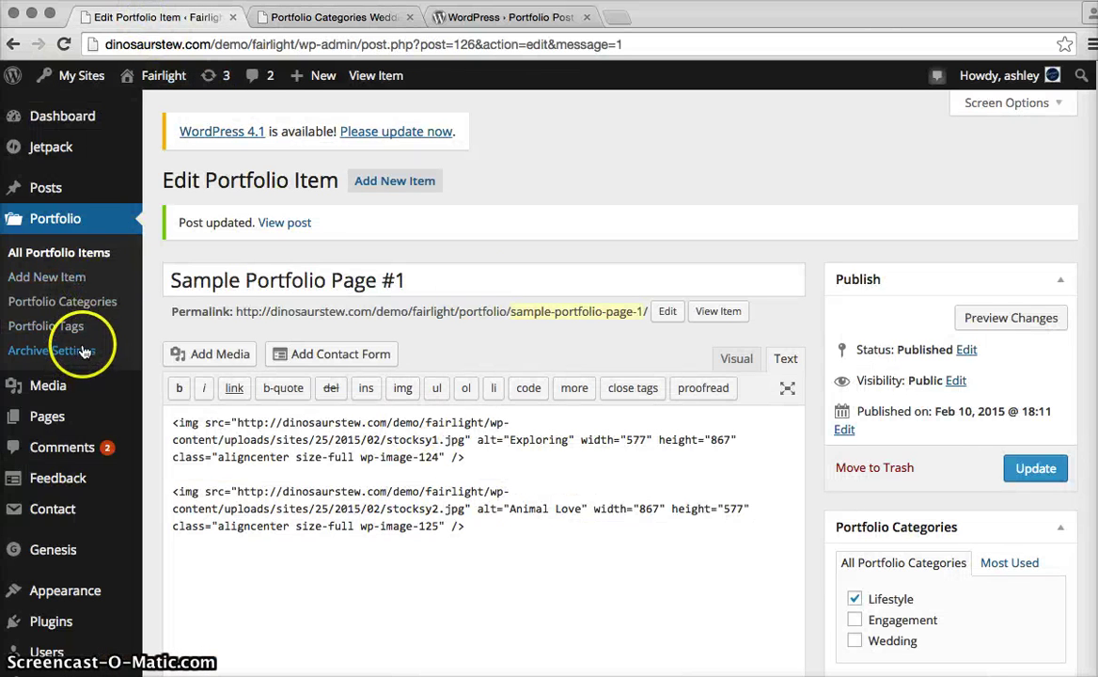
click(341, 19)
mouse_move(394, 153)
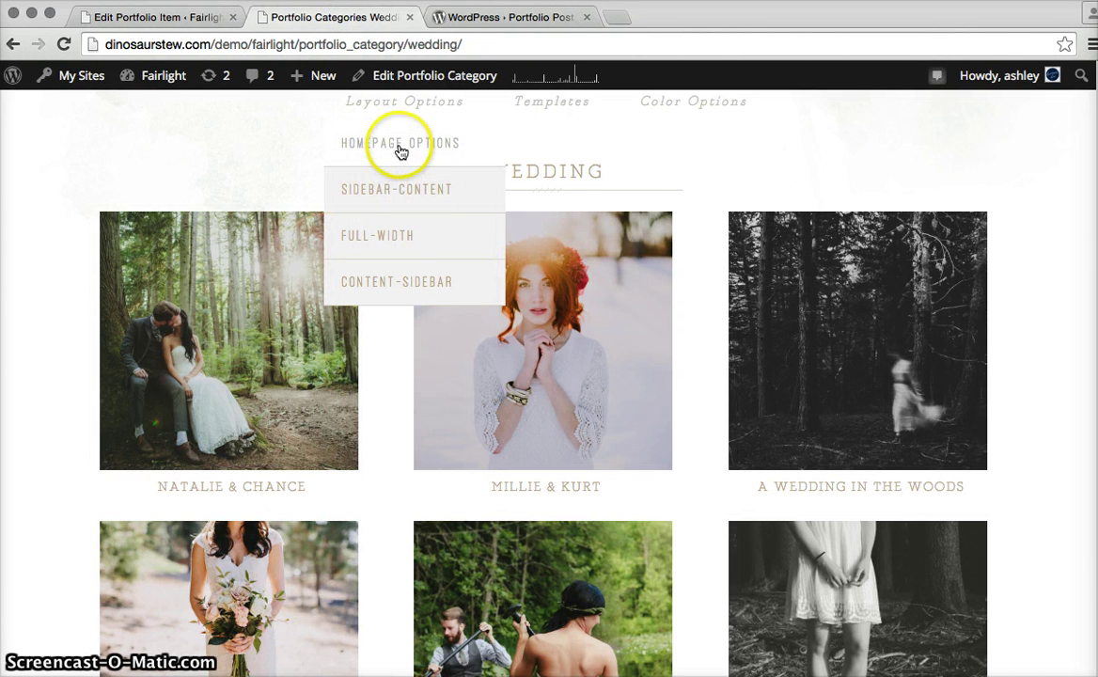